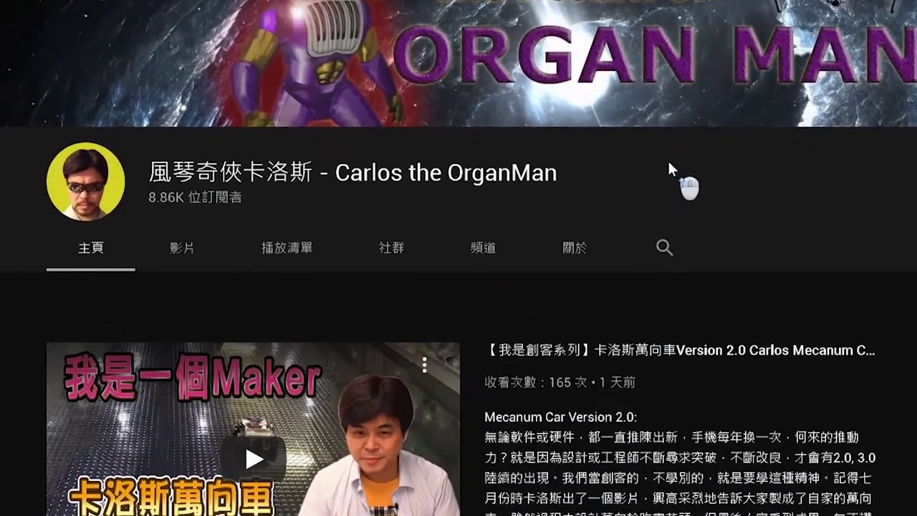
- Open the channel's featured video about the Mecanum Car Version 2.0
scroll(668, 159, down, 5)
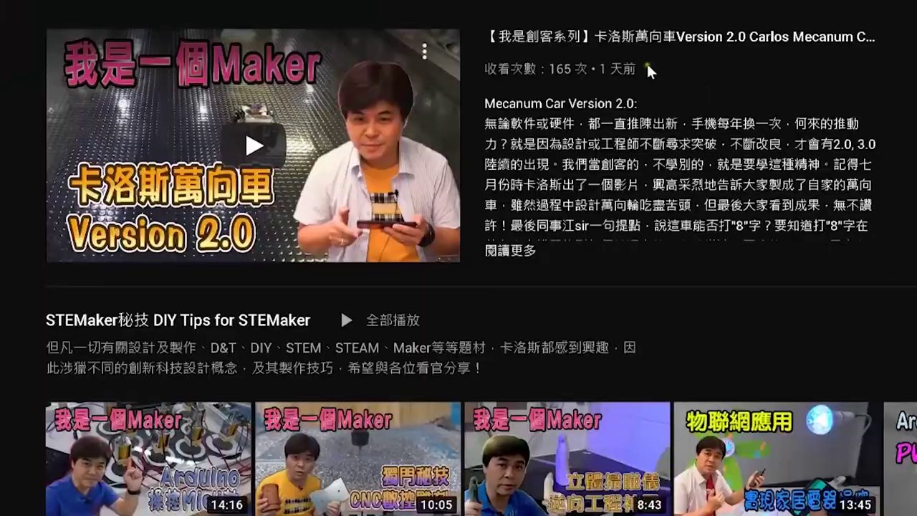
click(250, 158)
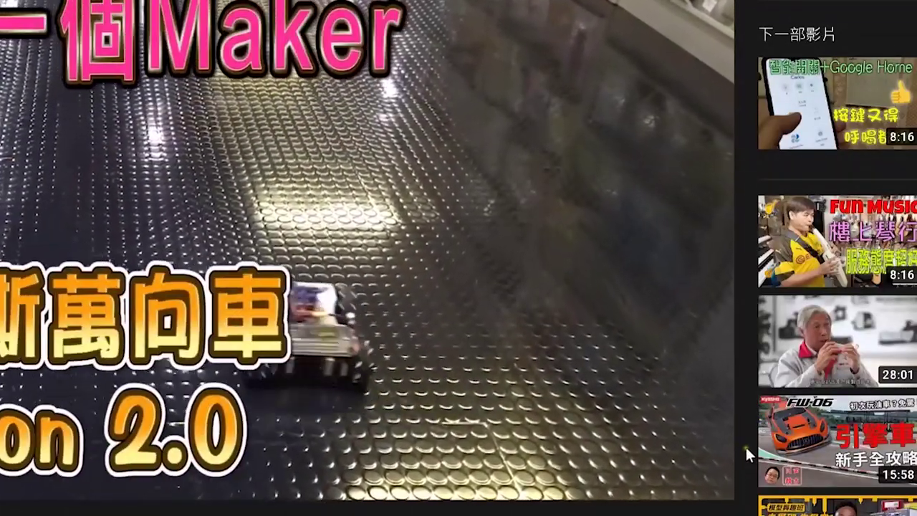
- Set the channel's notifications to 全部 (all) and like the Mecanum Car video
scroll(738, 346, down, 5)
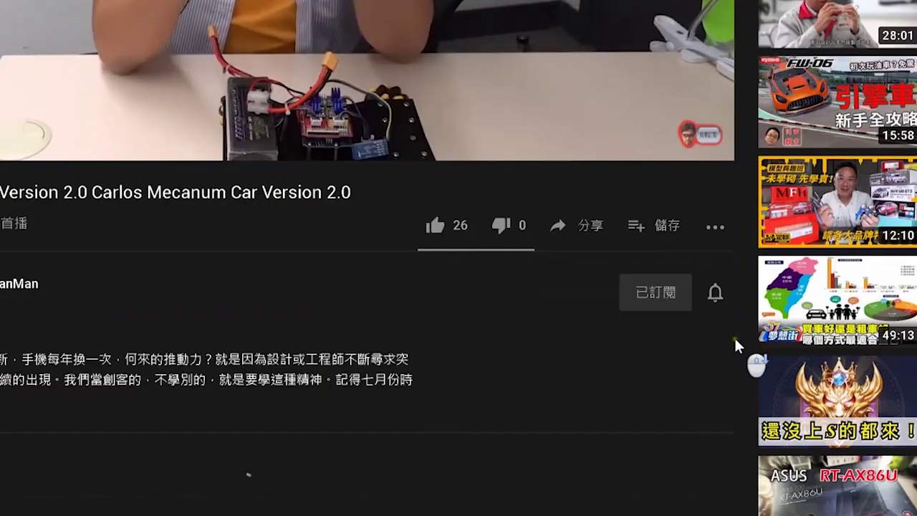
click(715, 294)
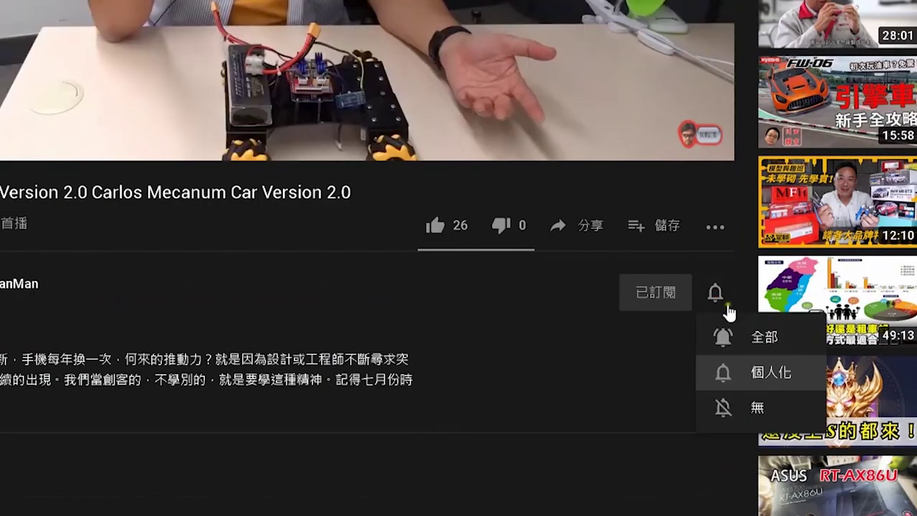
click(724, 334)
click(435, 228)
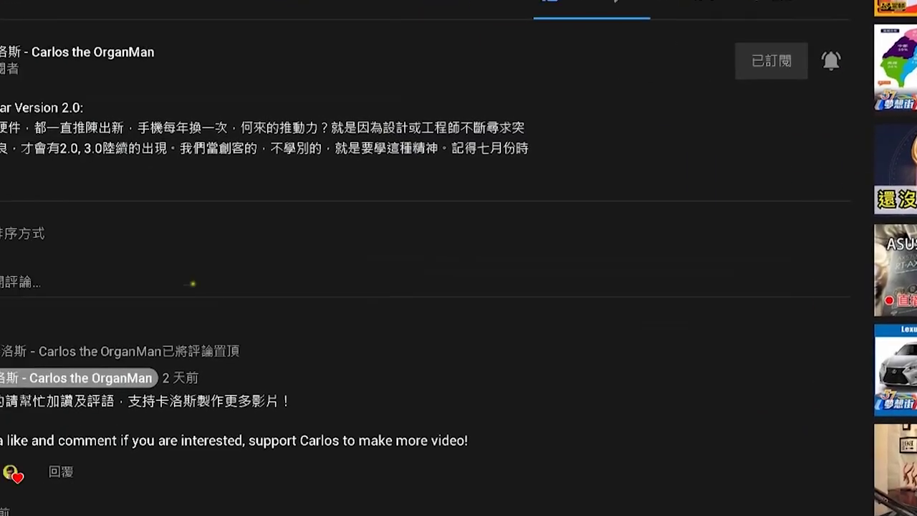
click(209, 272)
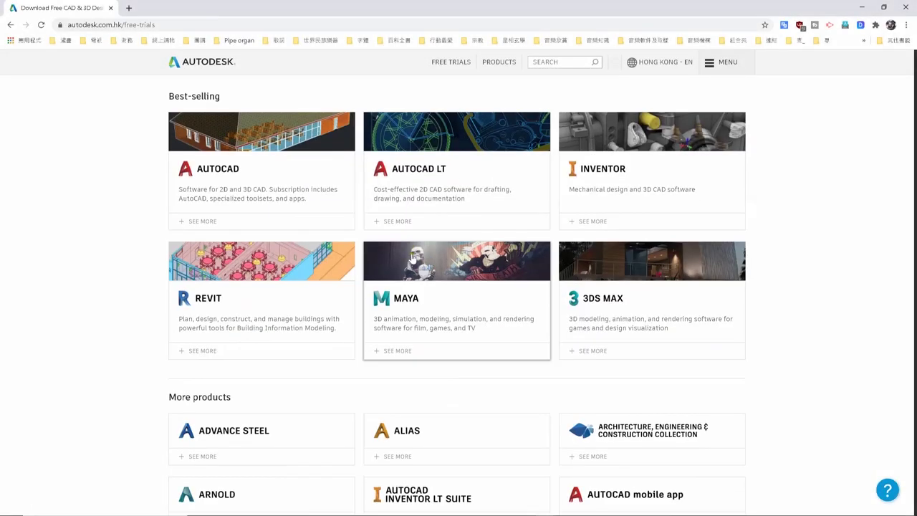
- Find Fusion 360 among Autodesk's free trials and choose the Personal Use version
scroll(412, 258, down, 4)
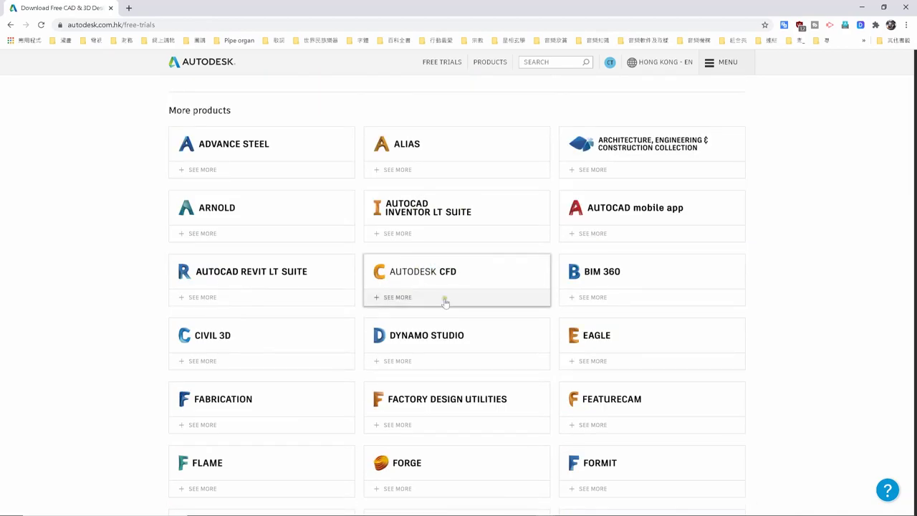
scroll(519, 398, down, 1)
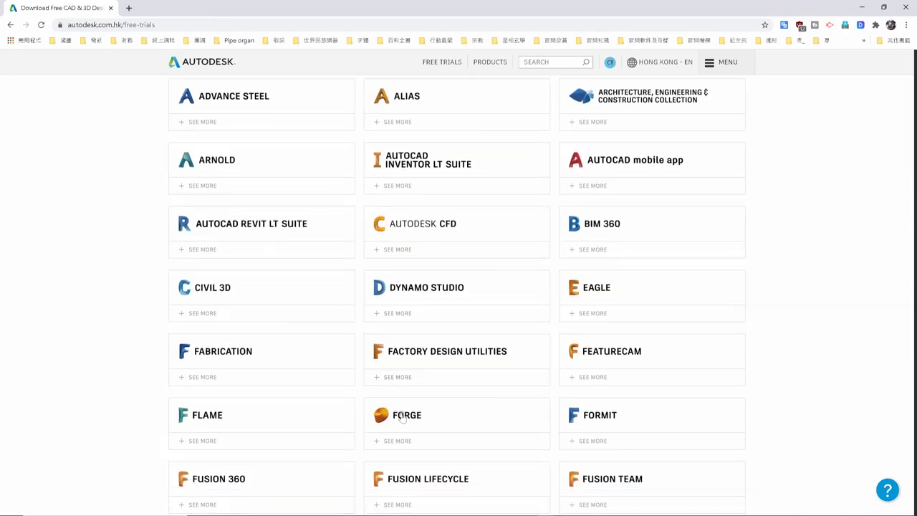
scroll(229, 466, down, 1)
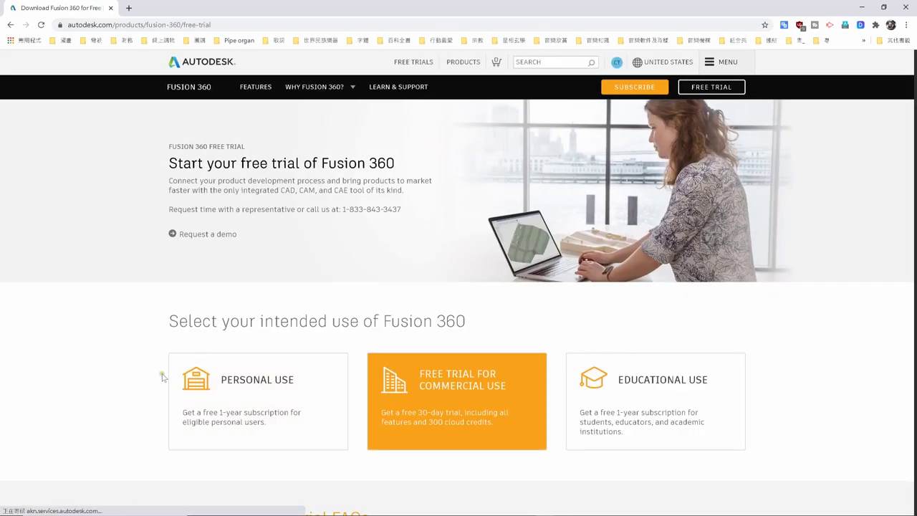
click(272, 387)
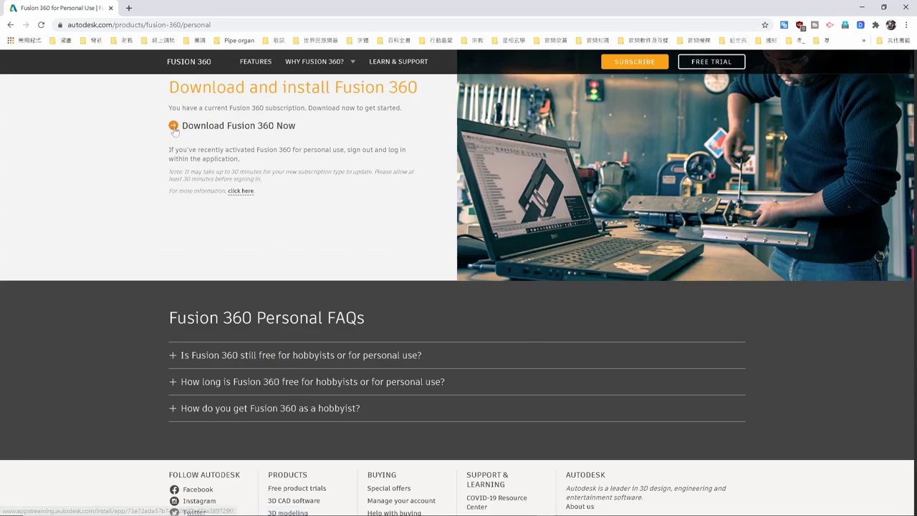
- Run the downloaded Fusion 360 installer and launch Fusion 360 from it
click(98, 505)
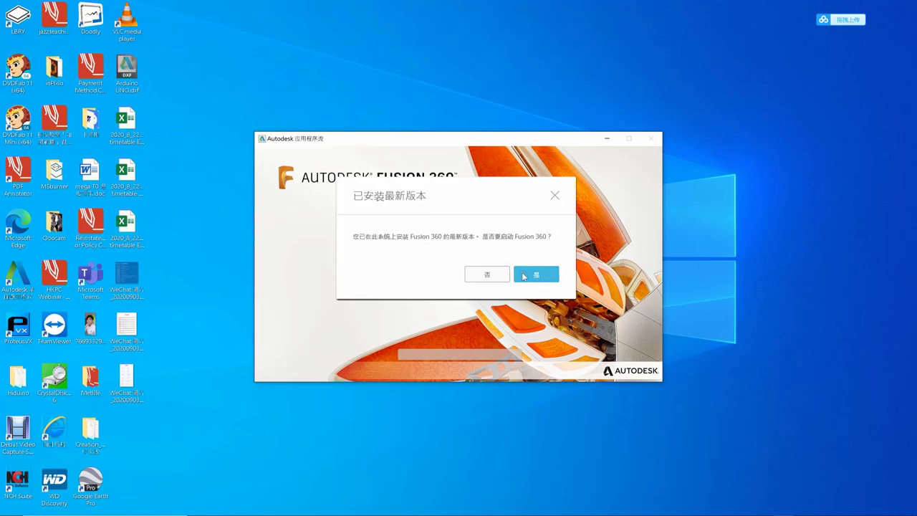
click(536, 274)
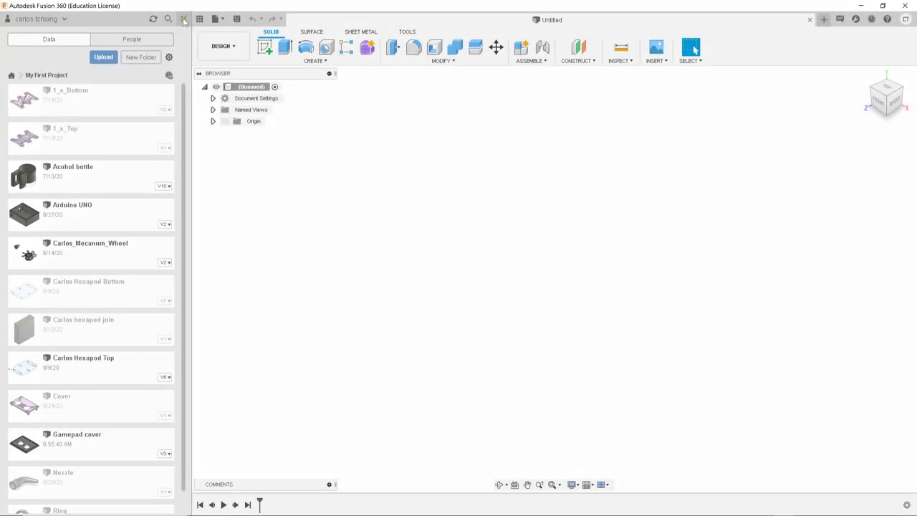
- Hide the project's data panel and show it again
click(184, 19)
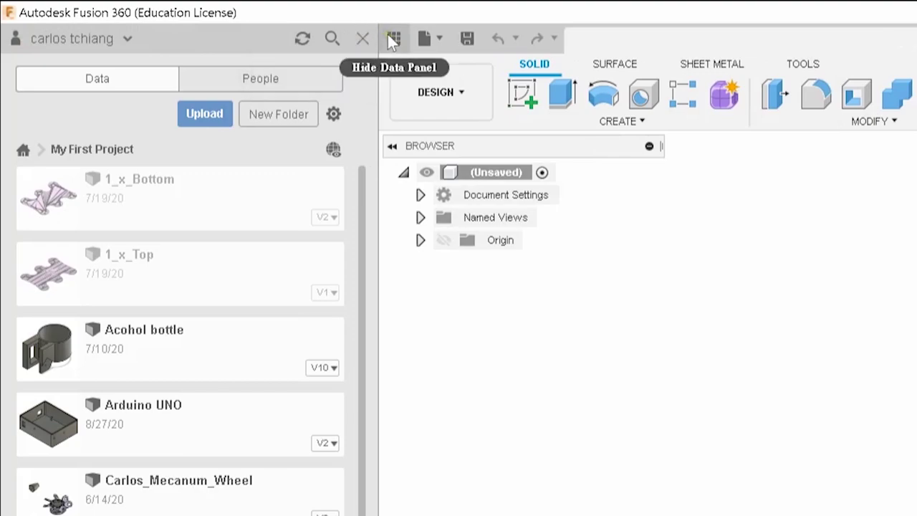
click(392, 40)
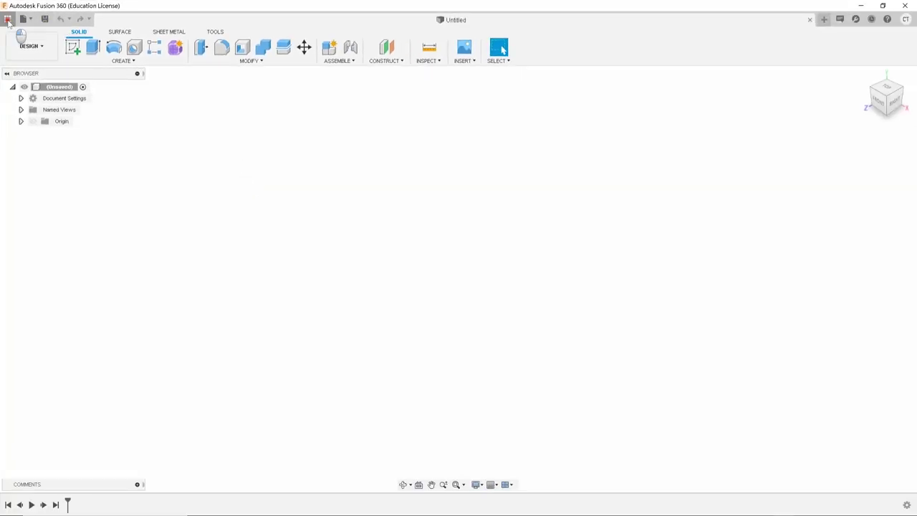
click(7, 20)
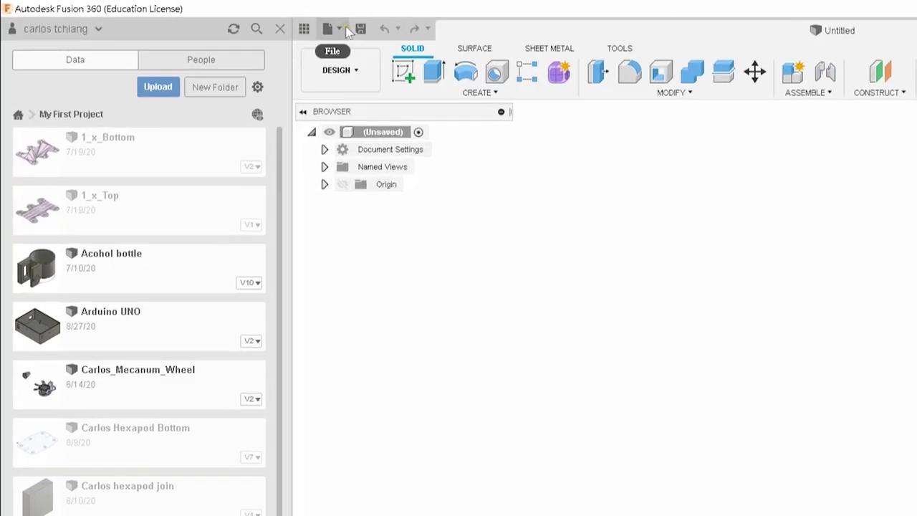
click(339, 28)
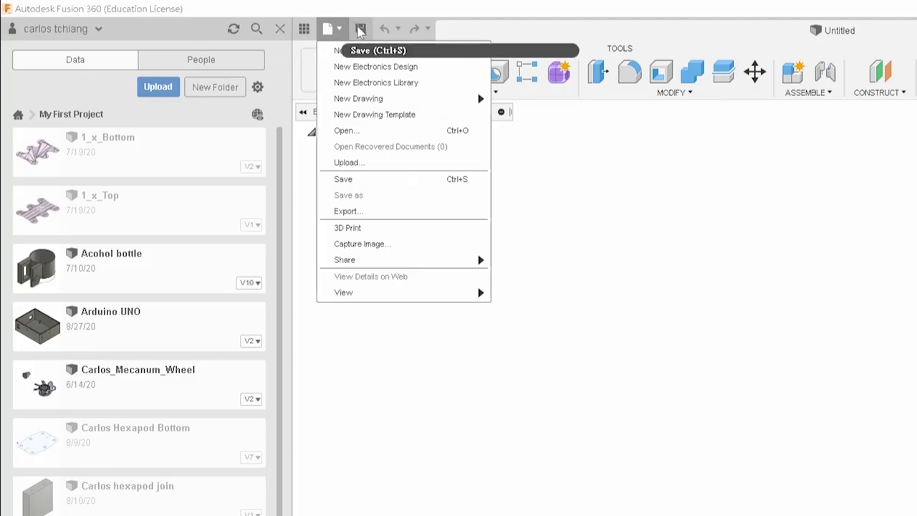
click(600, 27)
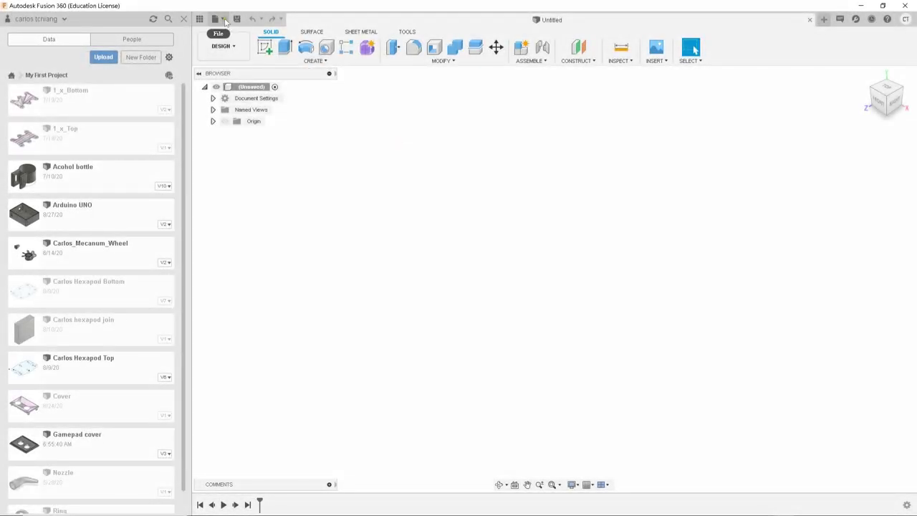
- Create a new design and start a sketch on the horizontal ground plane
click(216, 19)
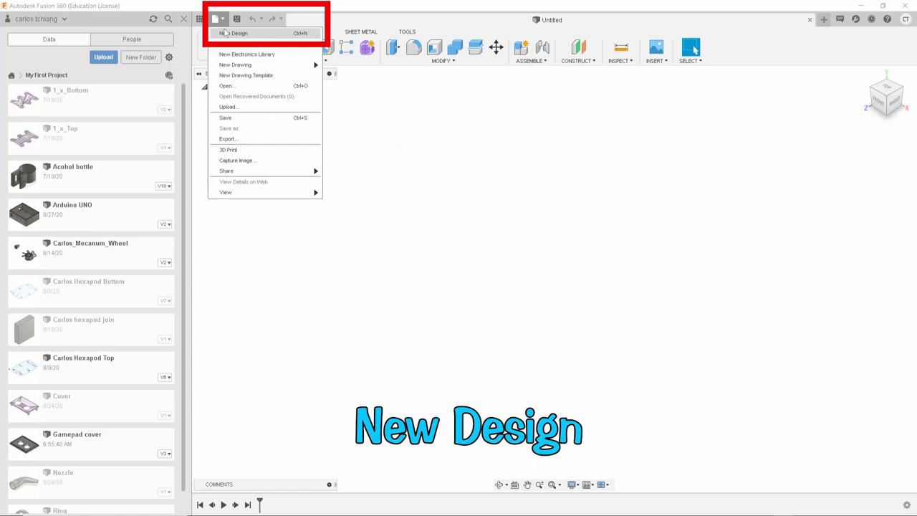
click(233, 33)
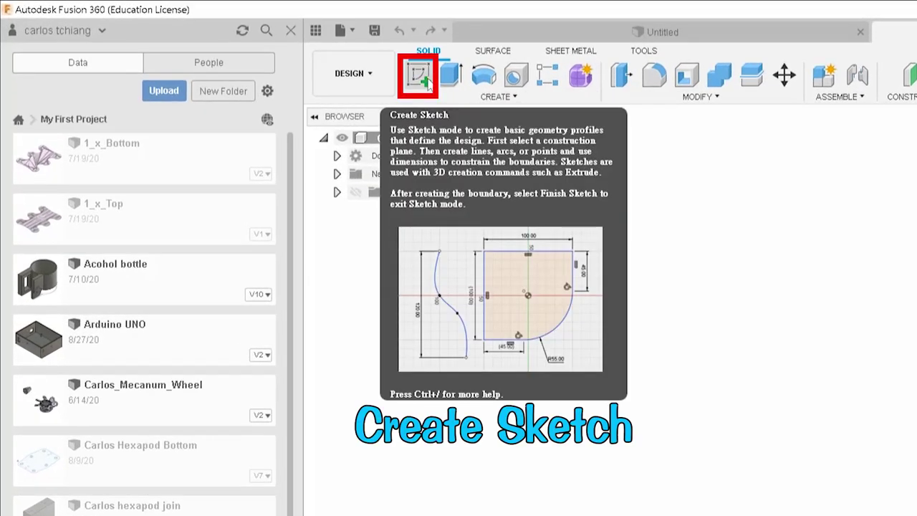
click(428, 83)
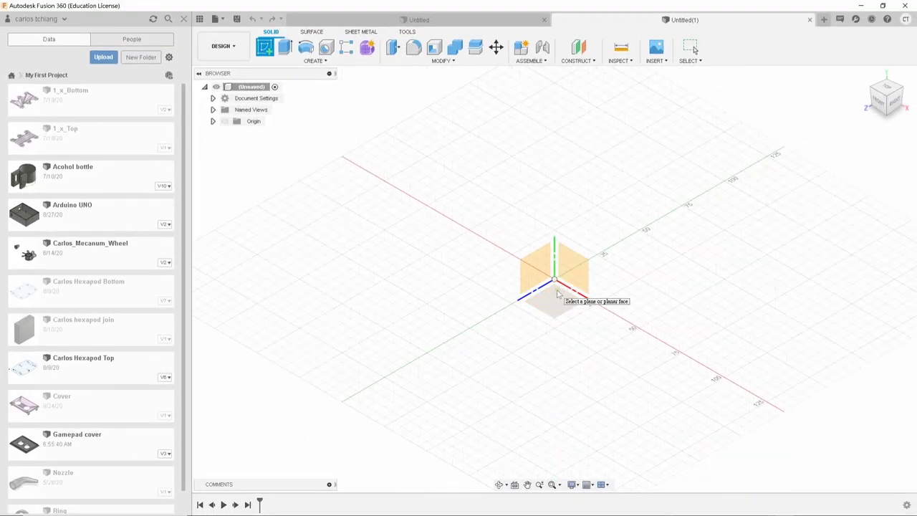
click(558, 297)
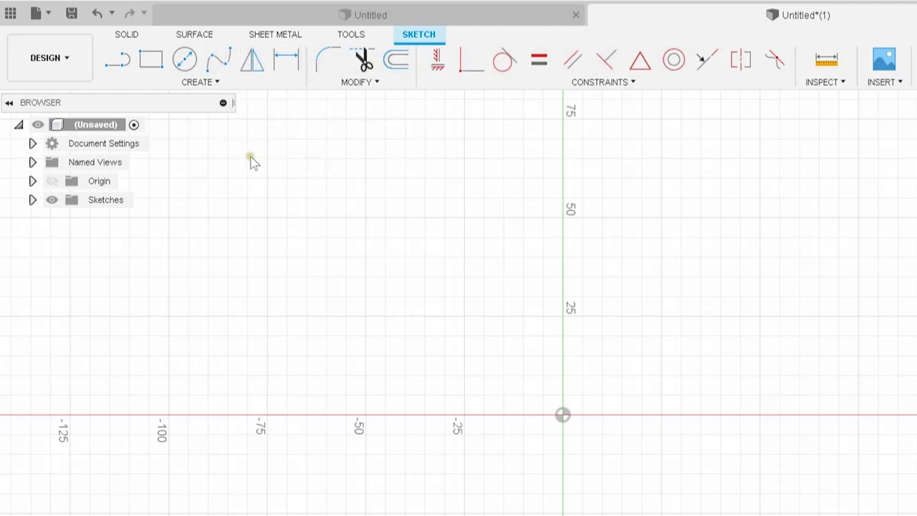
- Sketch a rectangle from the origin, 60 mm wide and 40 mm high, and finish the sketch
click(158, 72)
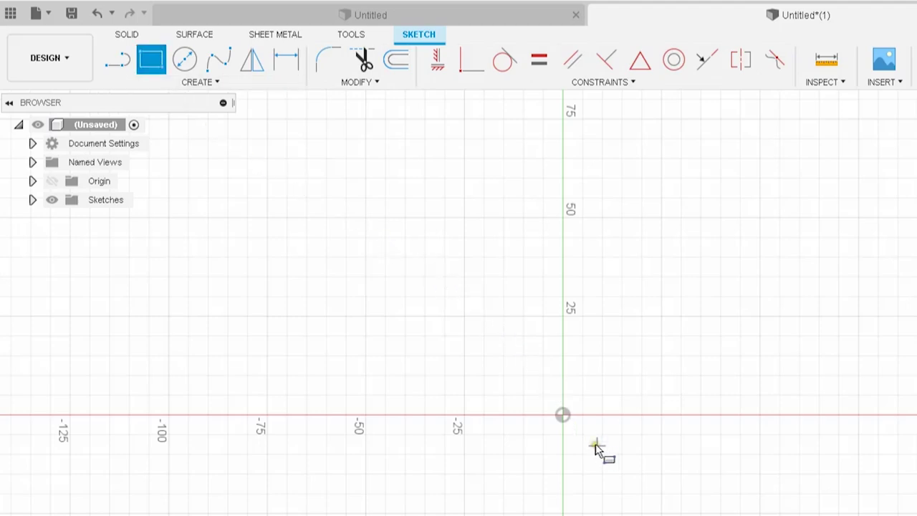
click(563, 414)
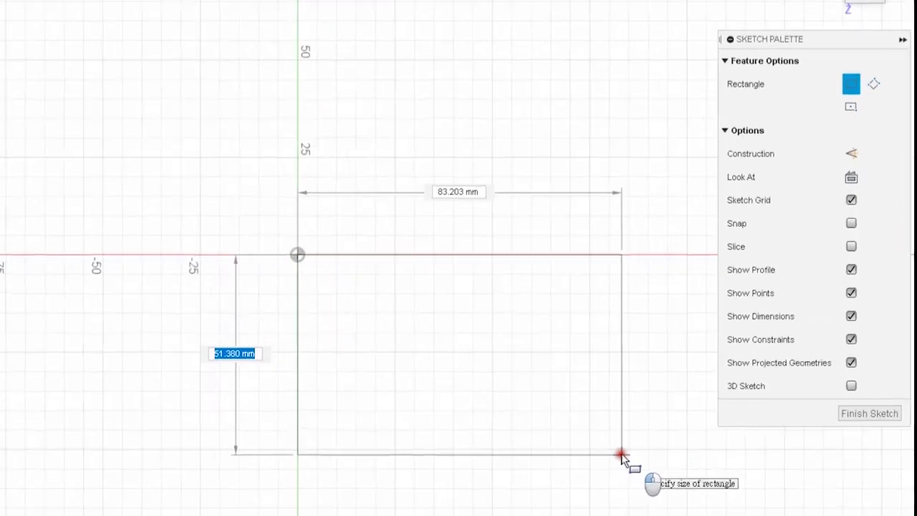
key(Tab)
key(Tab)
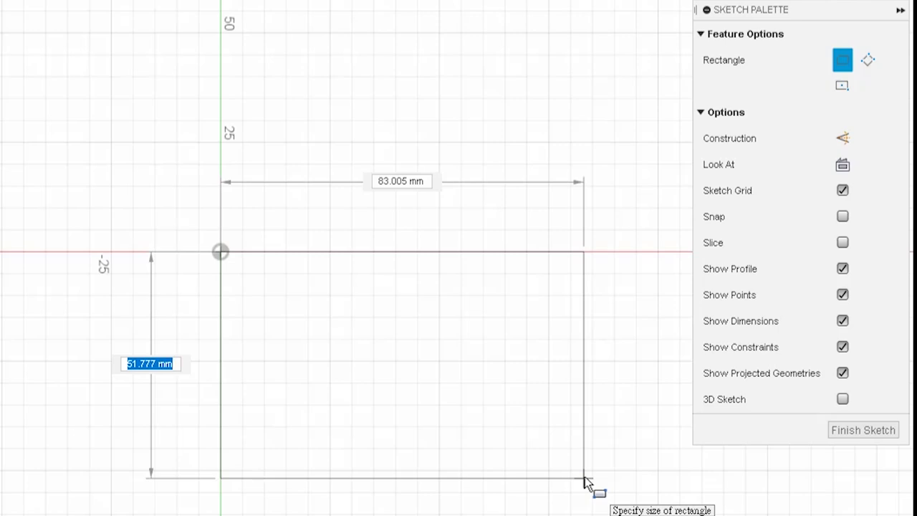
text(40)
key(Tab)
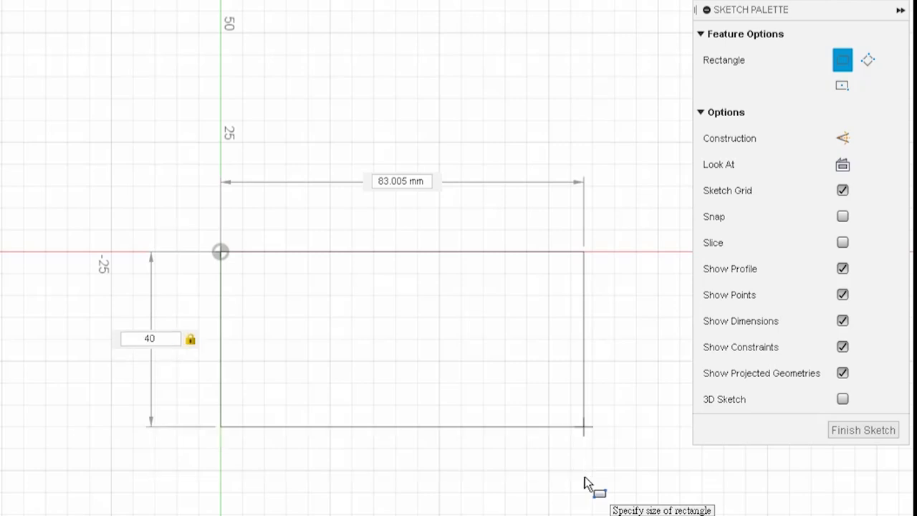
key(Tab)
text(60)
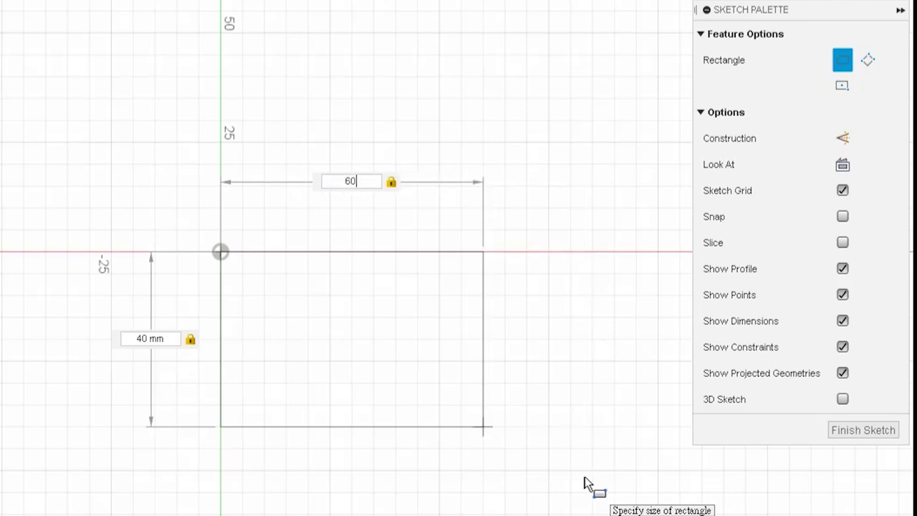
key(Return)
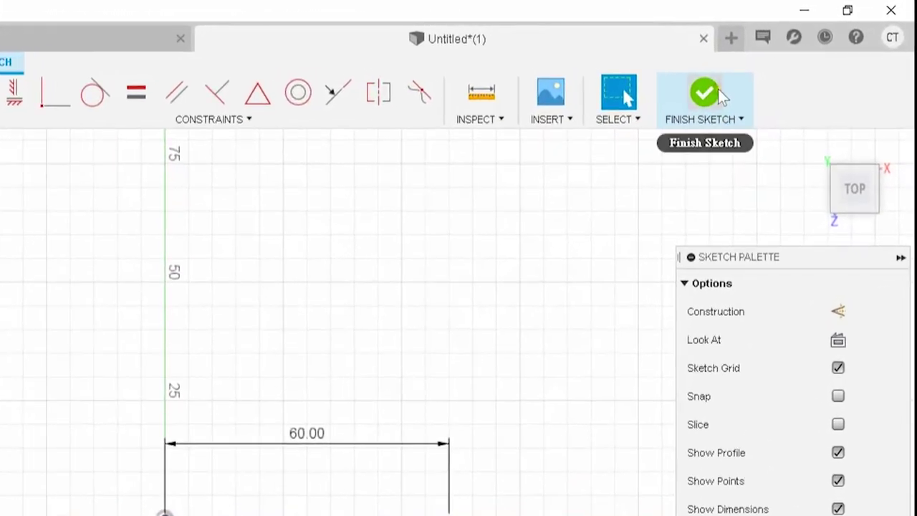
click(718, 88)
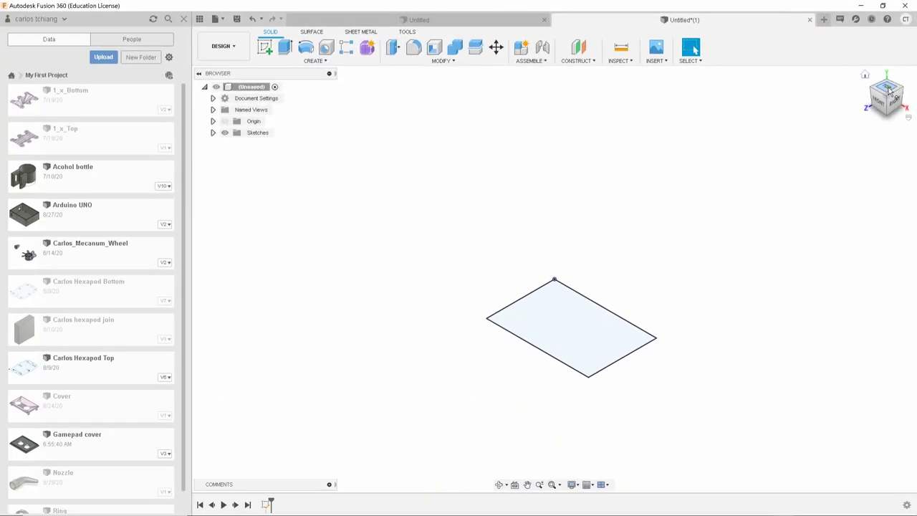
- Examine the rectangle from the top, front, back and side, ending at the top view
click(889, 87)
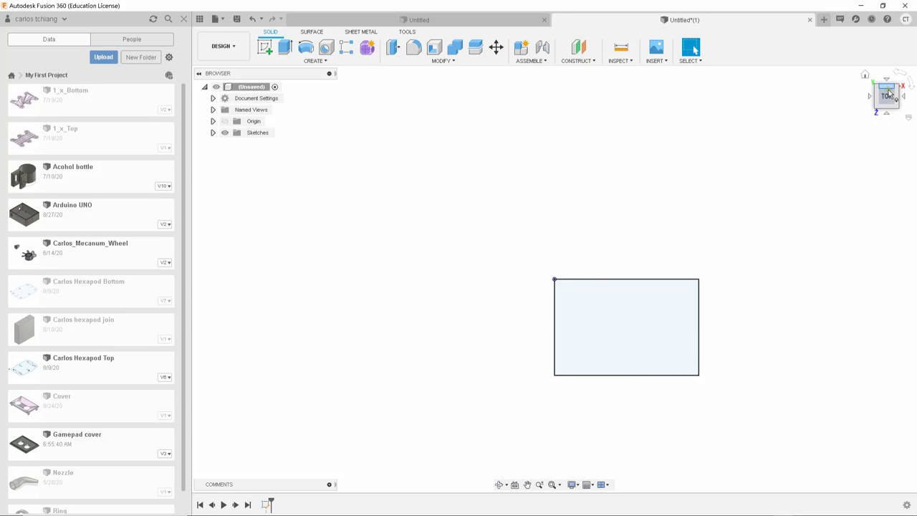
click(886, 114)
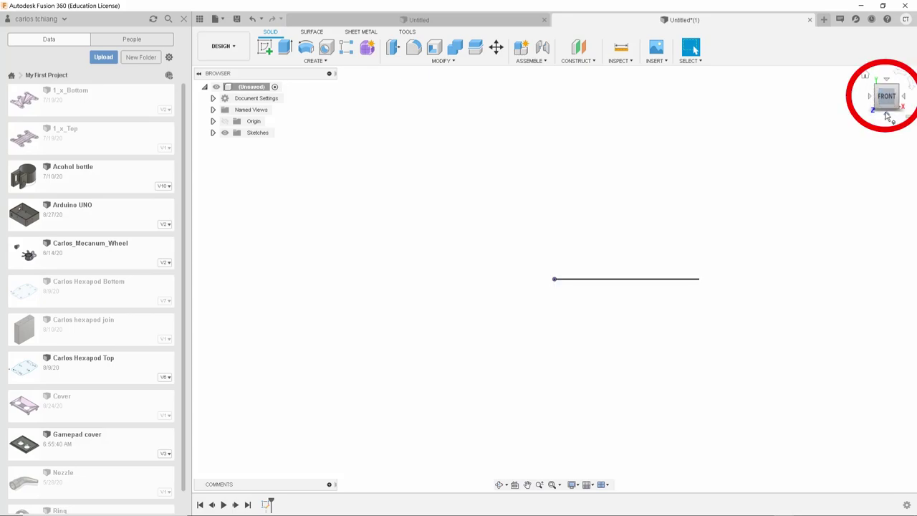
click(869, 97)
click(869, 97)
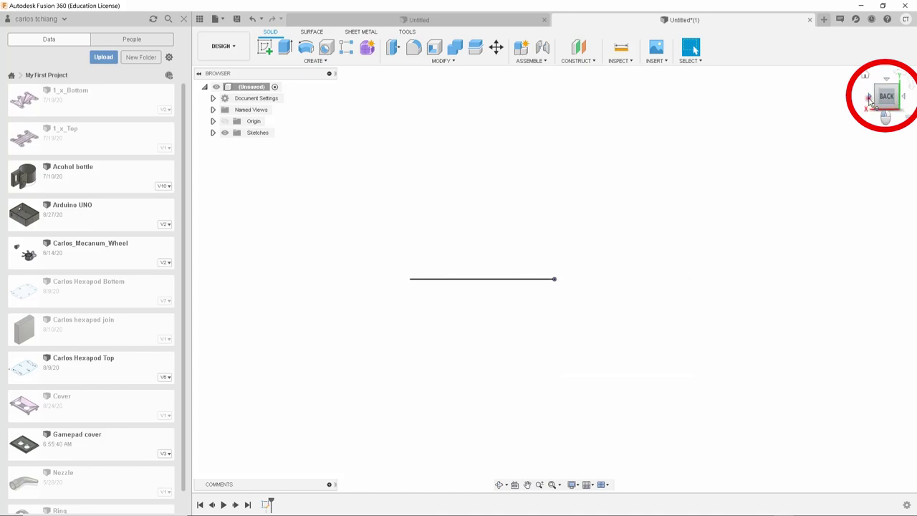
click(869, 97)
click(869, 98)
click(887, 81)
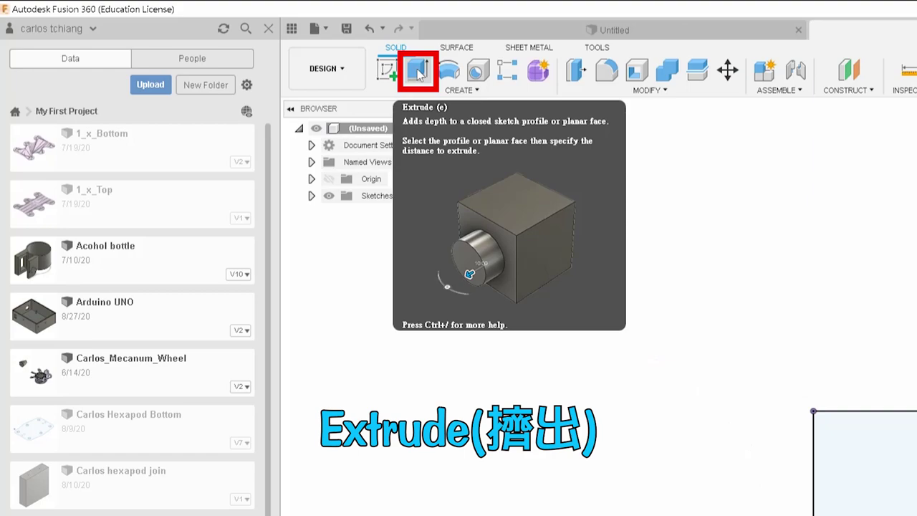
- Extrude the rectangle profile 40 mm upward as a new body
click(420, 71)
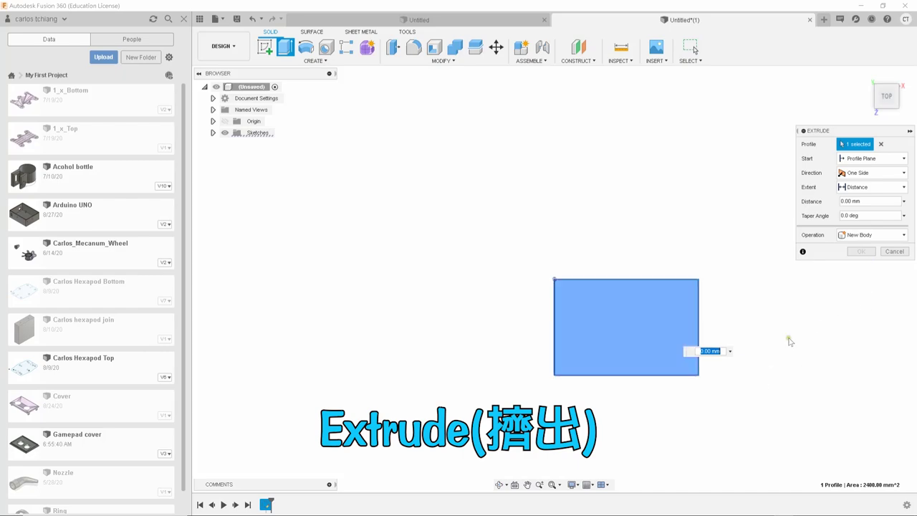
shift+middle_drag(789, 341, 786, 273)
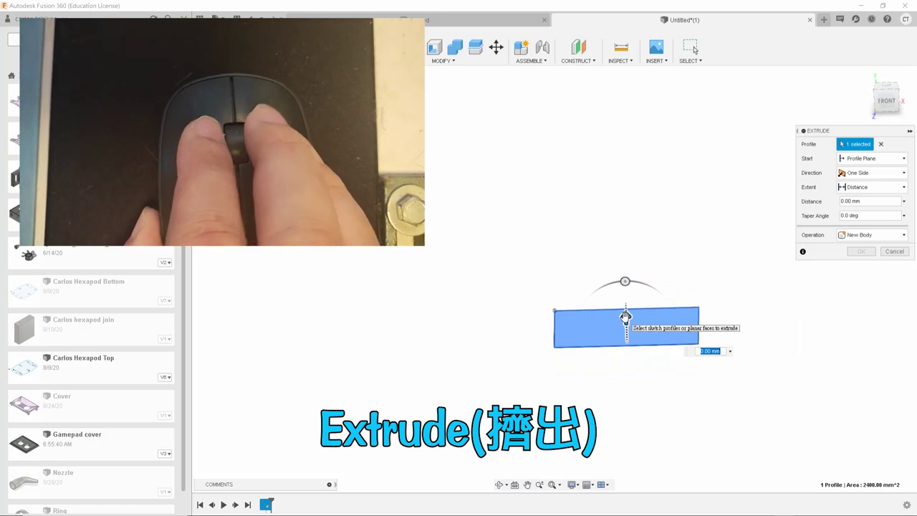
drag(626, 316, 630, 257)
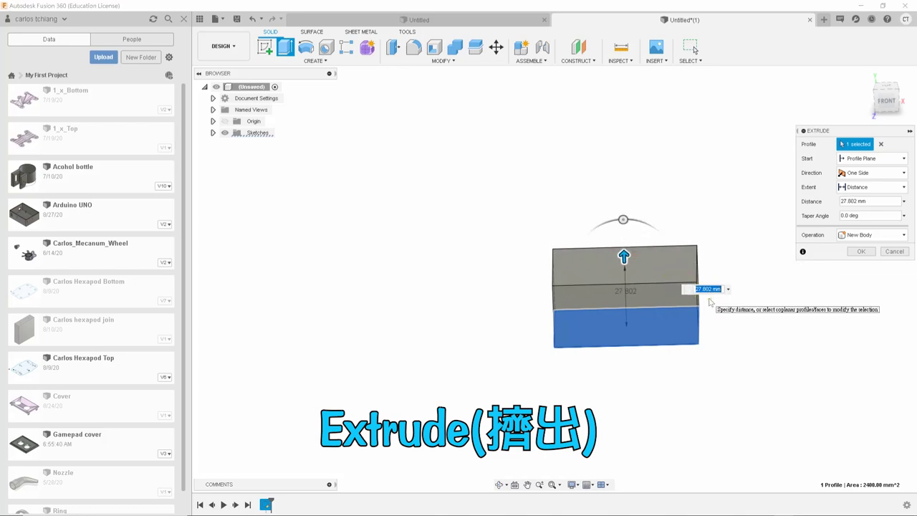
text(40)
key(Return)
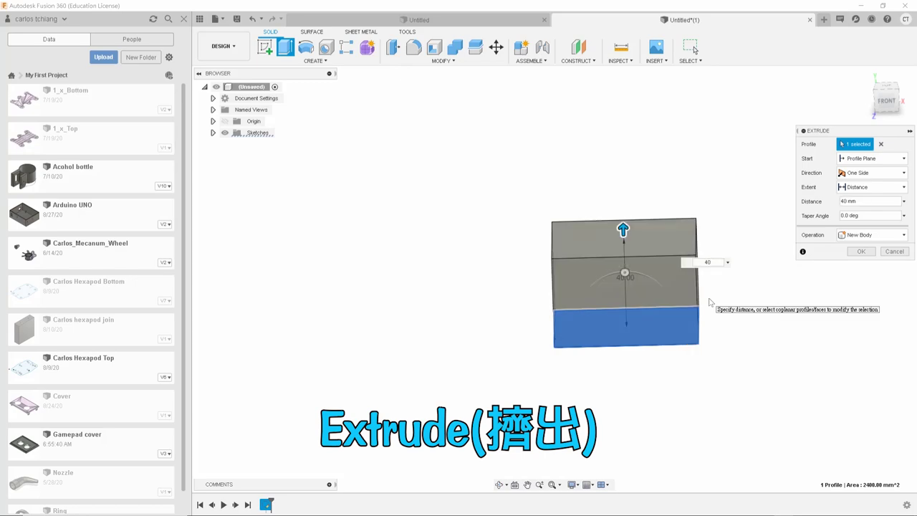
key(Return)
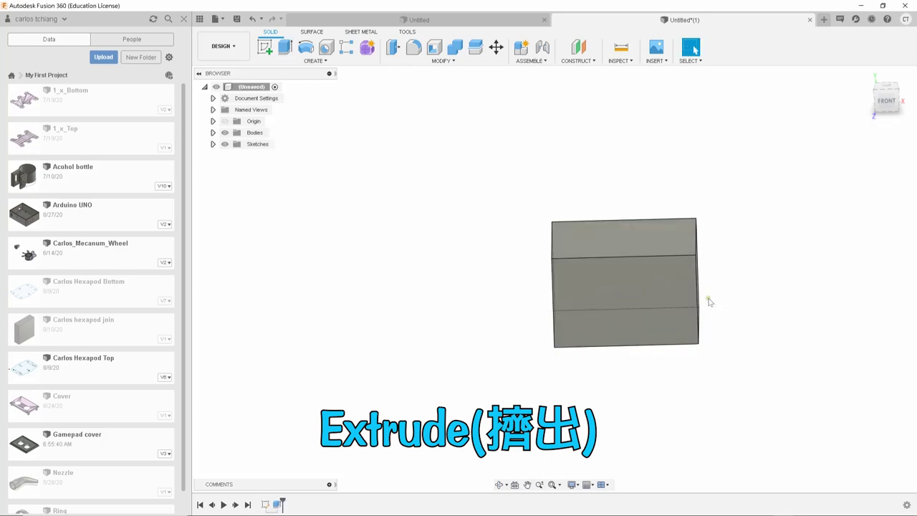
- Examine the extruded box from several angles by orbiting, panning and zooming the view
shift+middle_drag(732, 292, 485, 339)
scroll(802, 354, up, 2)
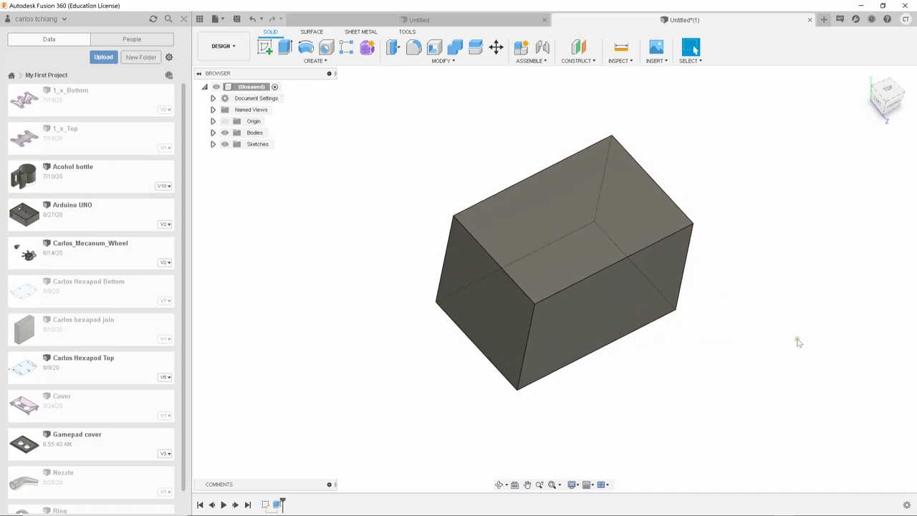
shift+middle_drag(799, 343, 701, 228)
shift+middle_drag(712, 377, 659, 370)
click(527, 484)
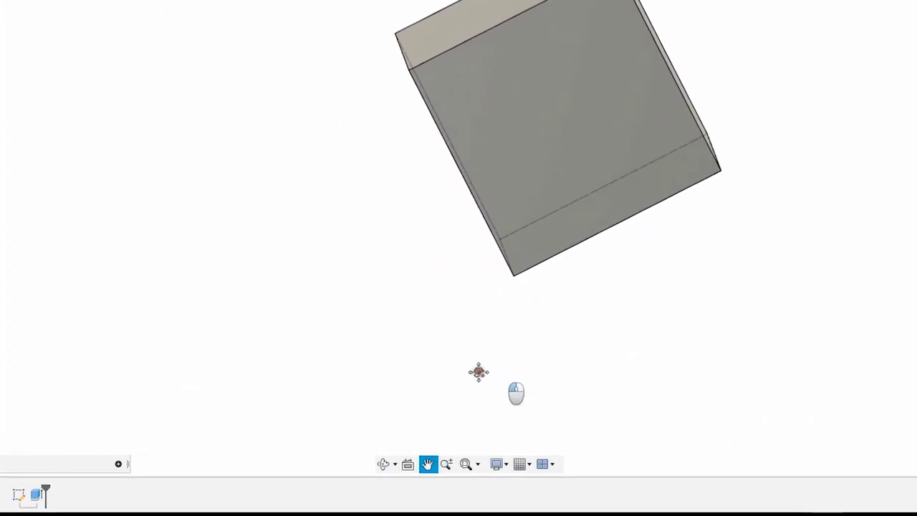
drag(479, 371, 344, 380)
shift+middle_drag(407, 408, 485, 396)
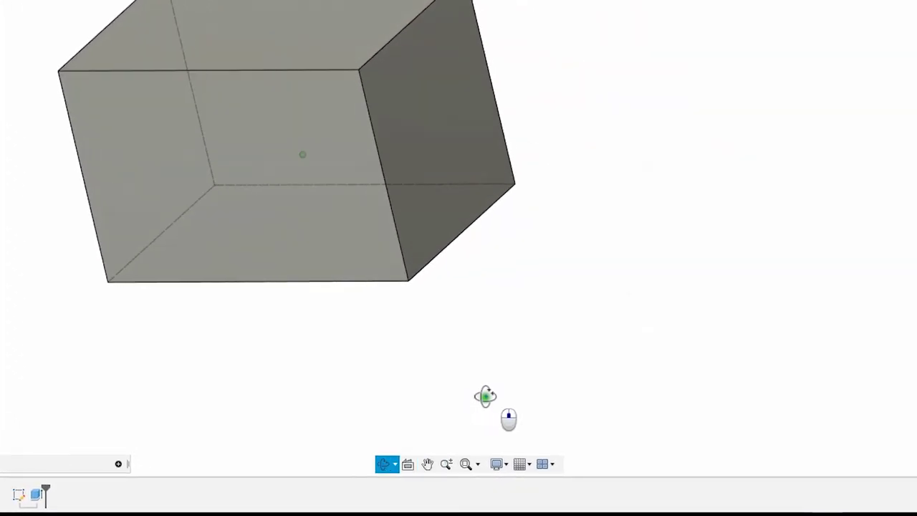
click(428, 464)
drag(378, 375, 549, 364)
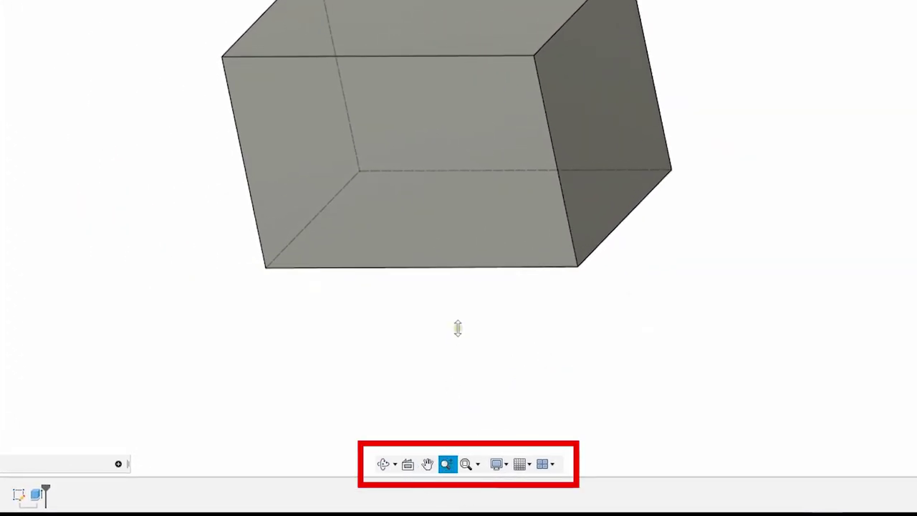
drag(446, 333, 465, 338)
drag(463, 466, 466, 287)
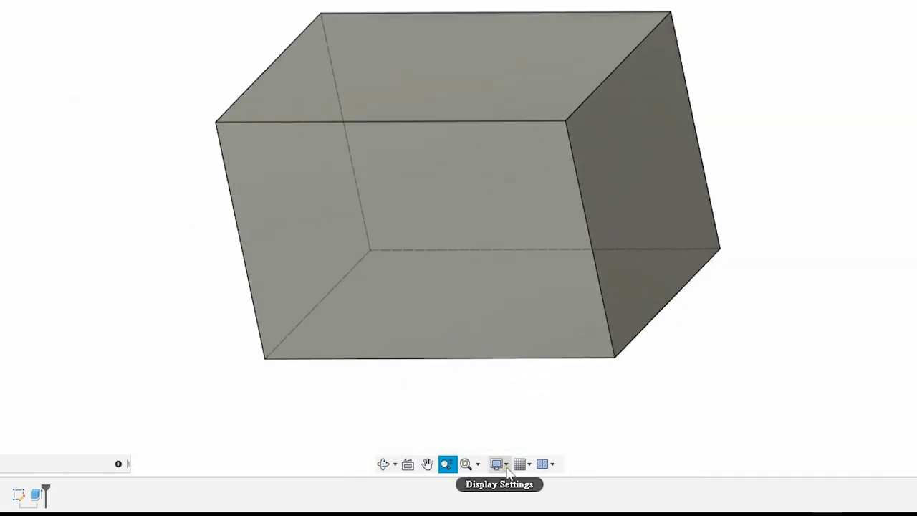
click(497, 465)
mouse_move(539, 334)
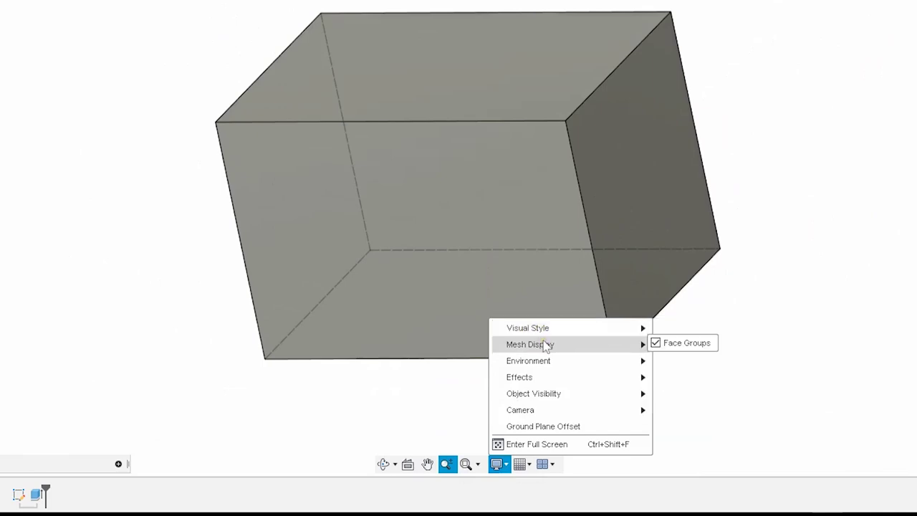
mouse_move(547, 367)
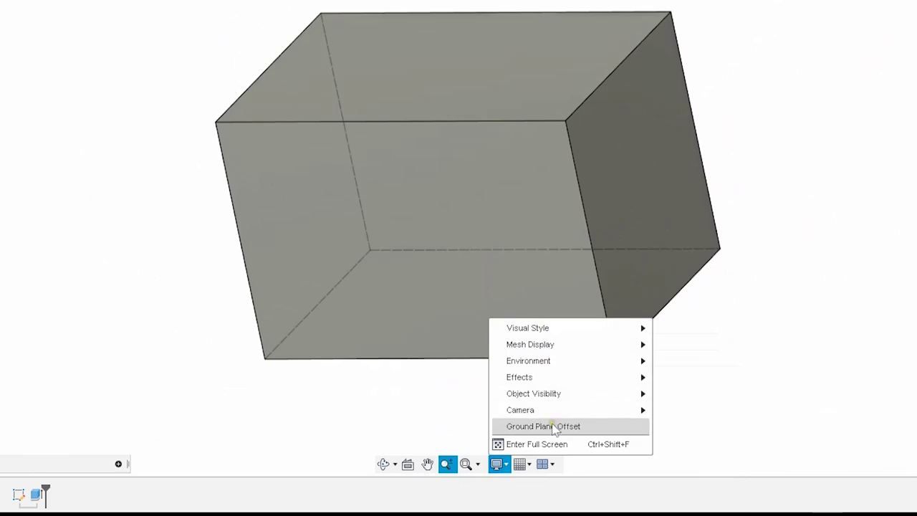
click(442, 419)
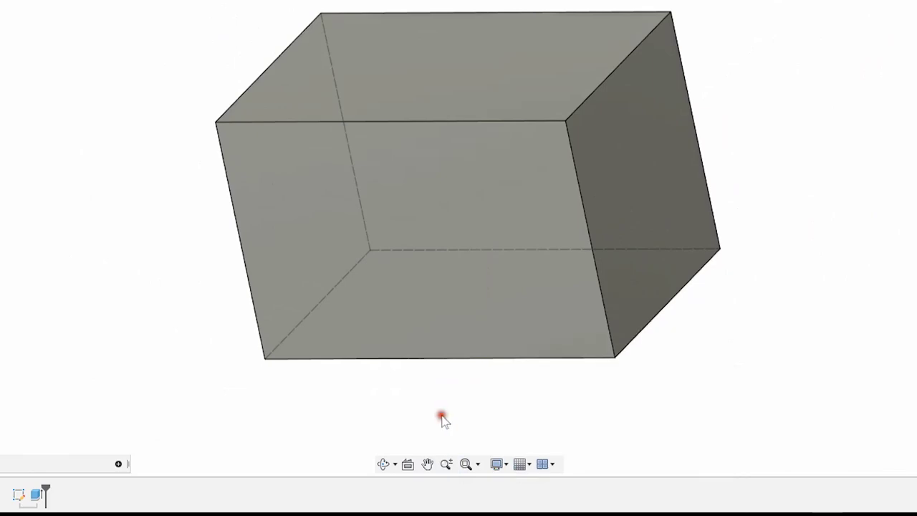
- Show the box in multiple views at once and return to a single view
click(543, 466)
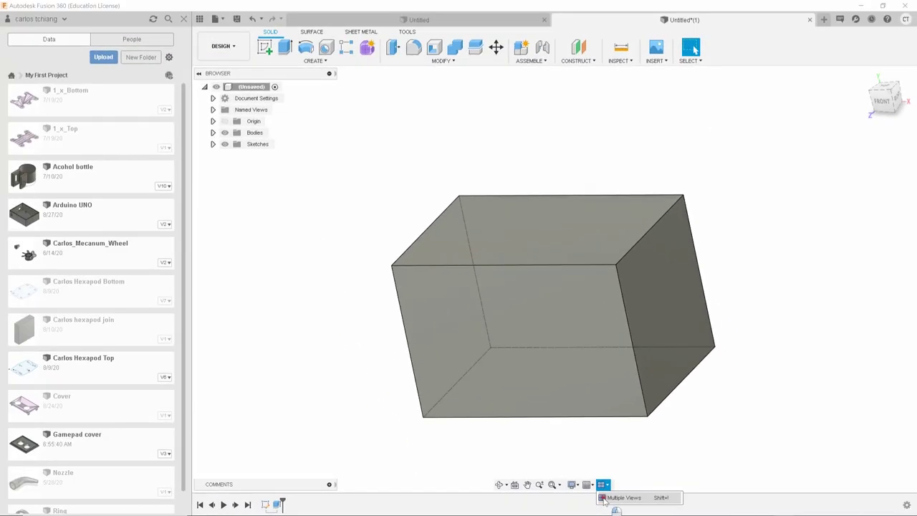
click(620, 498)
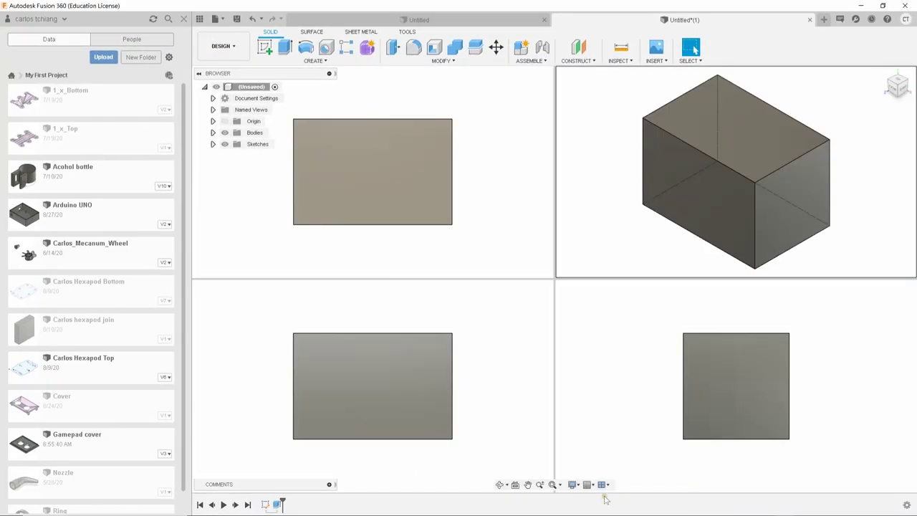
key(shift+1)
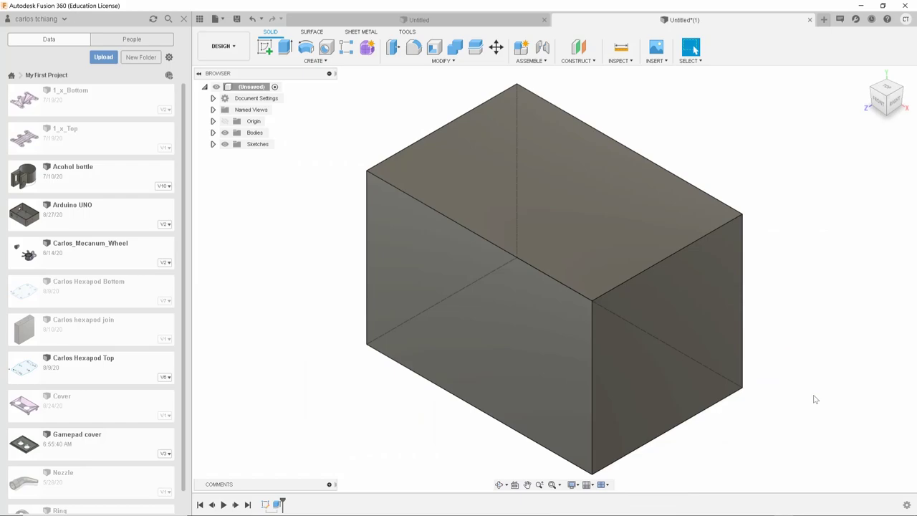
- Fillet the box's four vertical edges with a constant radius of 3 mm
key(f)
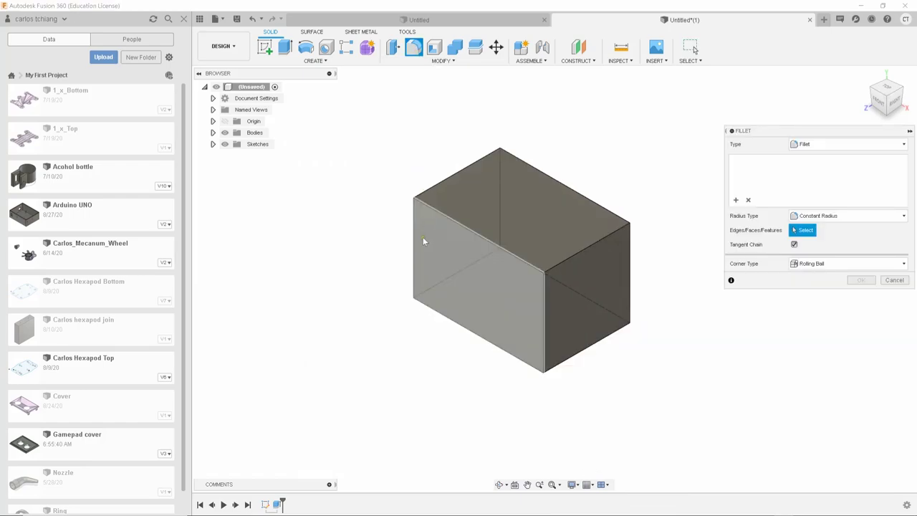
click(414, 244)
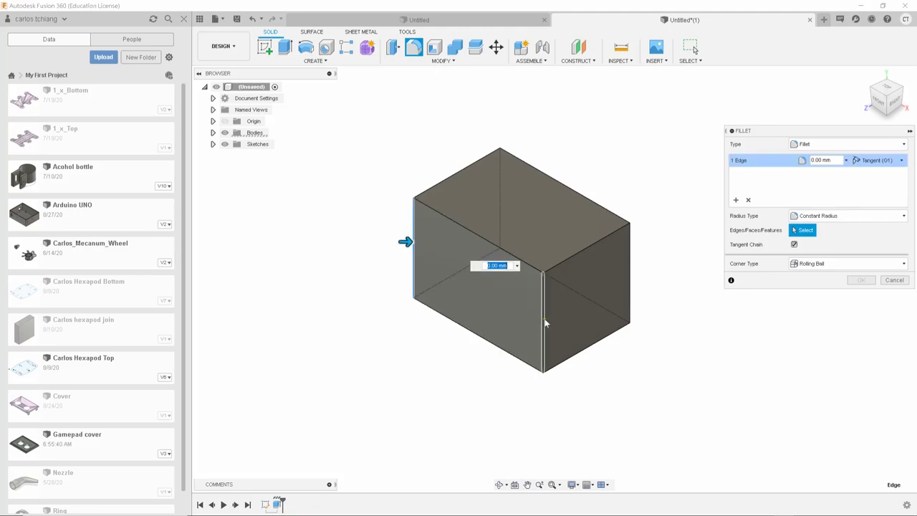
click(544, 323)
shift+middle_drag(665, 323, 598, 318)
click(516, 304)
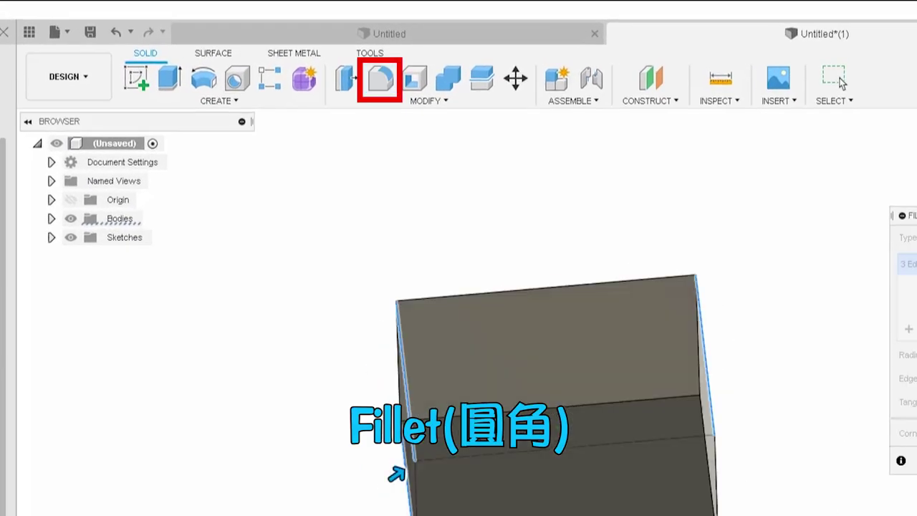
shift+middle_drag(396, 474, 718, 470)
click(691, 485)
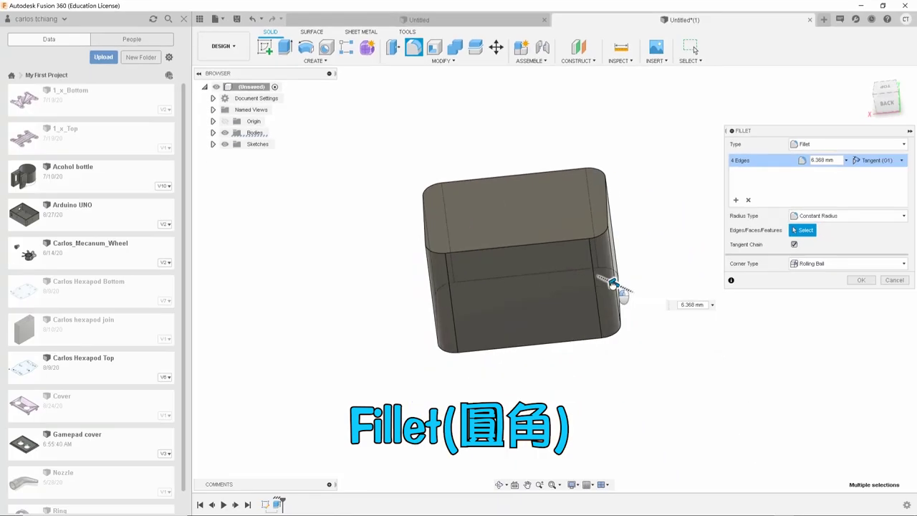
drag(718, 470, 714, 472)
drag(617, 285, 610, 293)
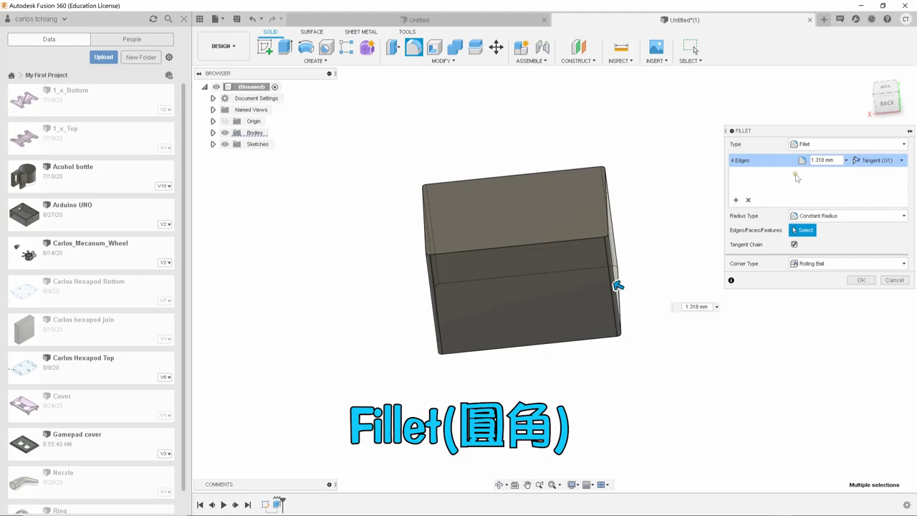
double_click(823, 160)
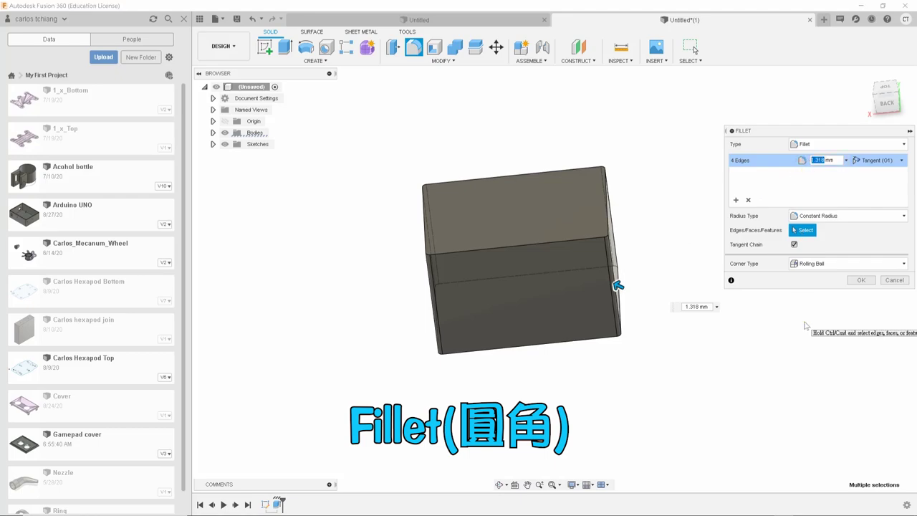
text(3)
key(Return)
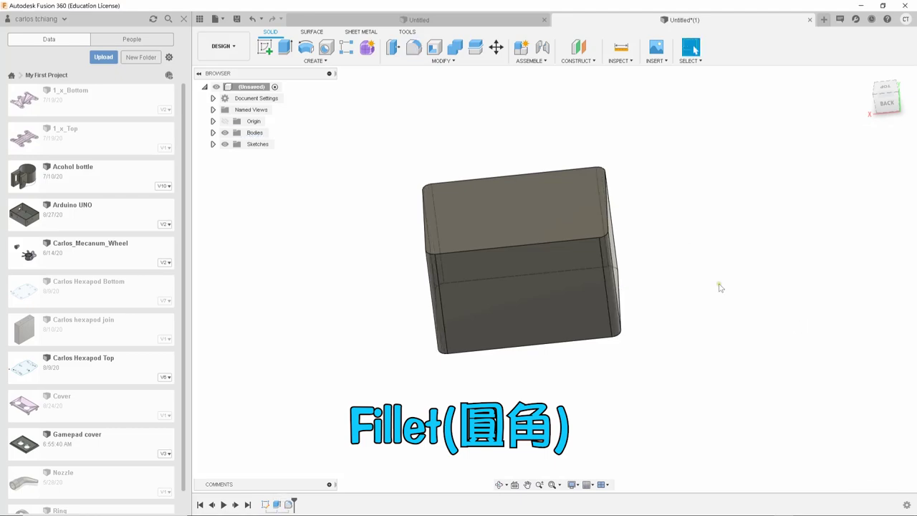
- Fillet all edges of the box's bottom face with a constant radius of 2 mm
shift+middle_drag(721, 287, 684, 229)
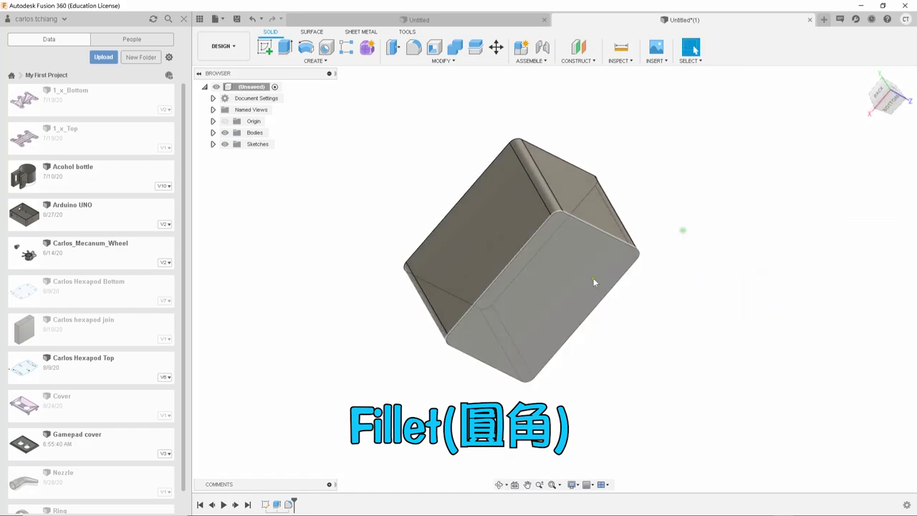
click(550, 308)
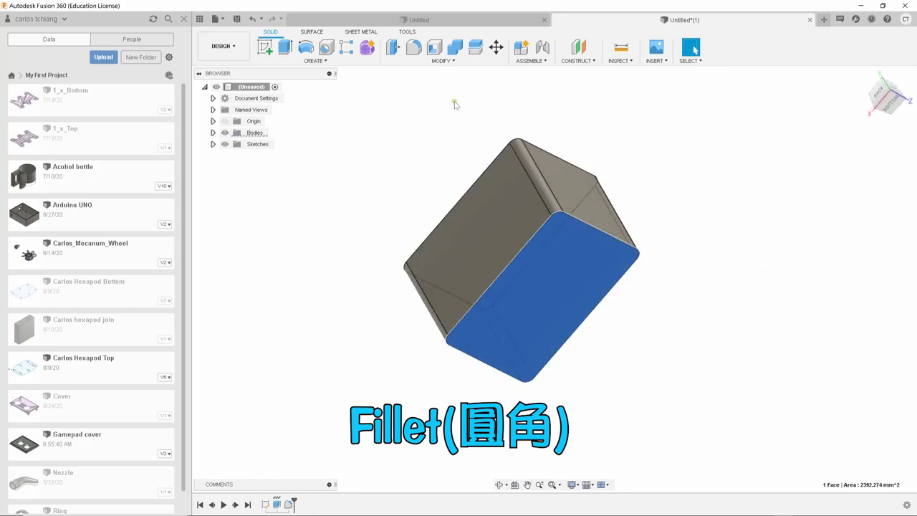
click(414, 47)
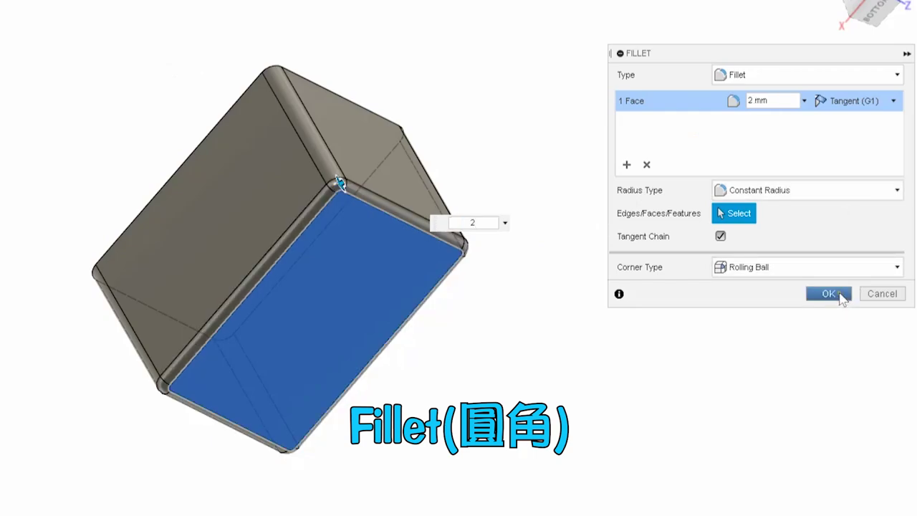
click(828, 294)
- Chamfer the edge chain around the box's top face with an equal distance of 2 mm
shift+middle_drag(707, 313, 696, 293)
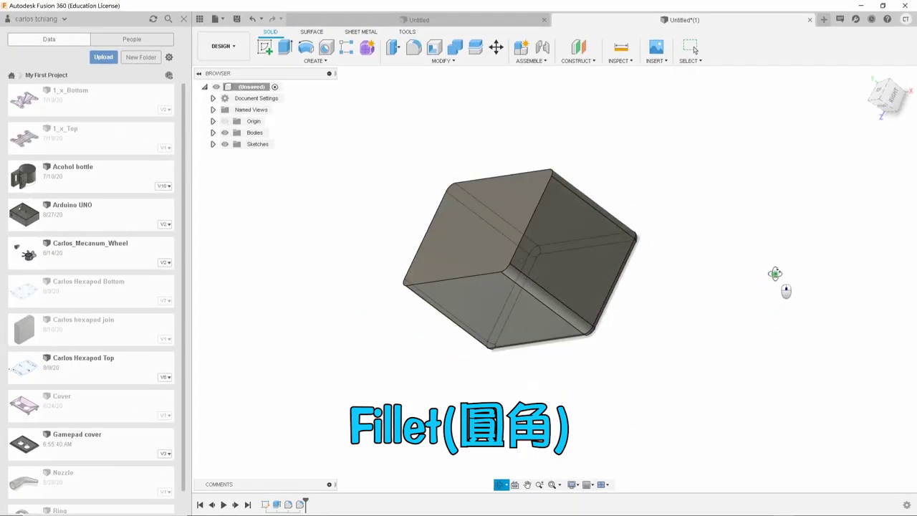
shift+middle_drag(776, 273, 521, 213)
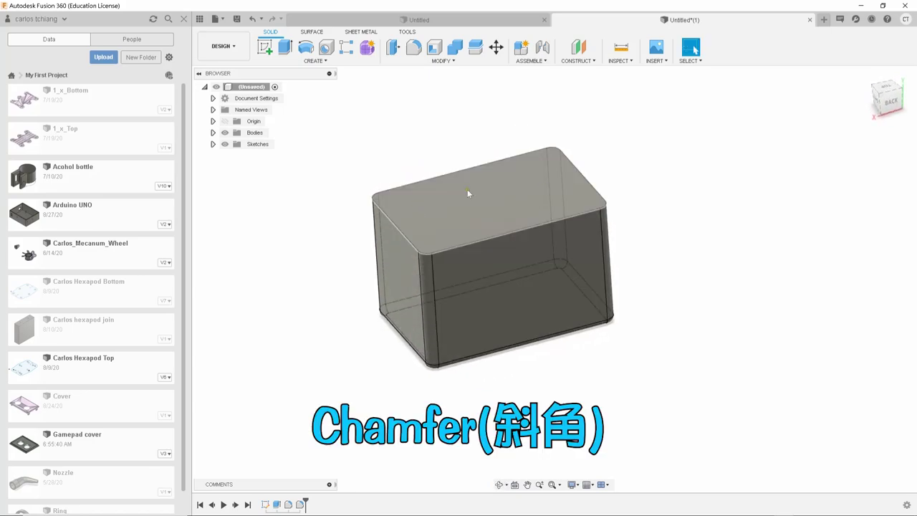
click(455, 62)
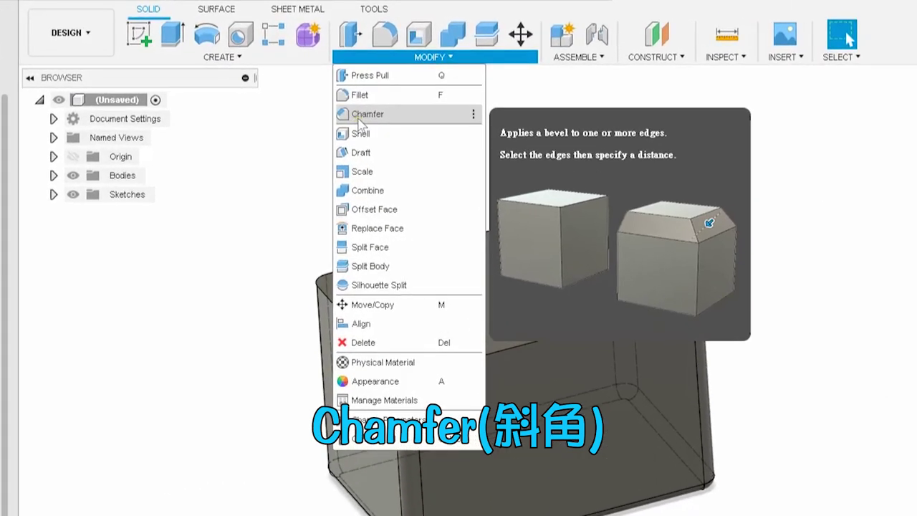
click(358, 117)
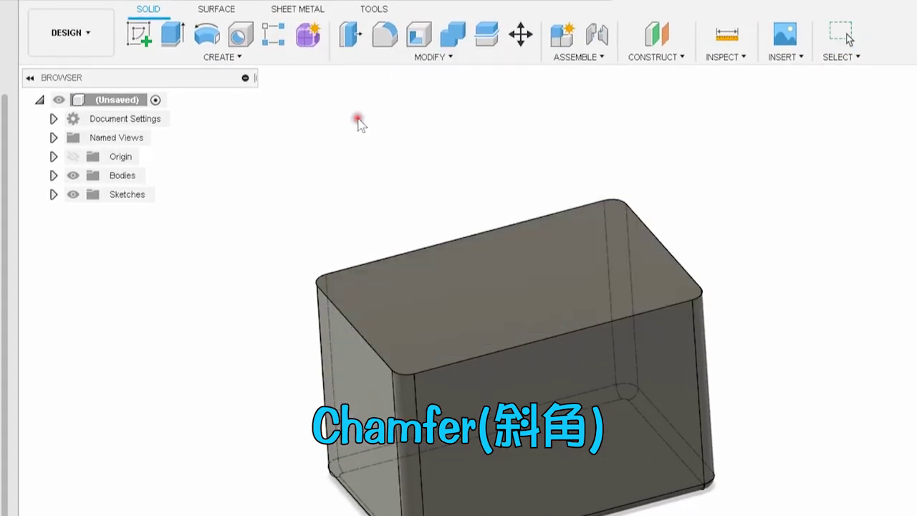
click(510, 345)
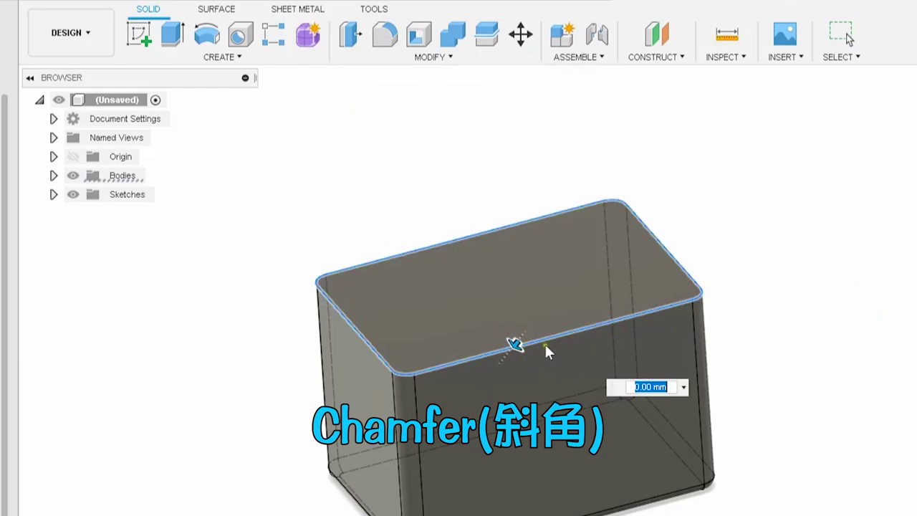
drag(516, 346, 517, 345)
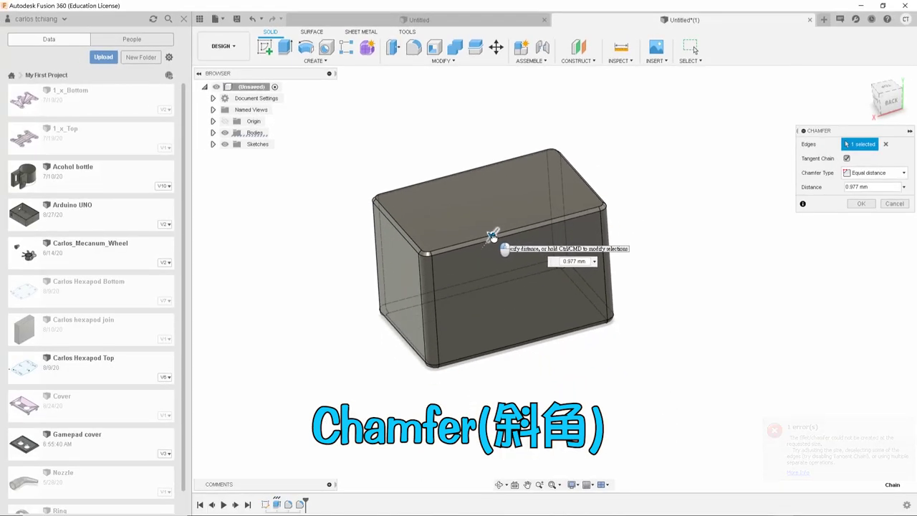
drag(492, 235, 497, 241)
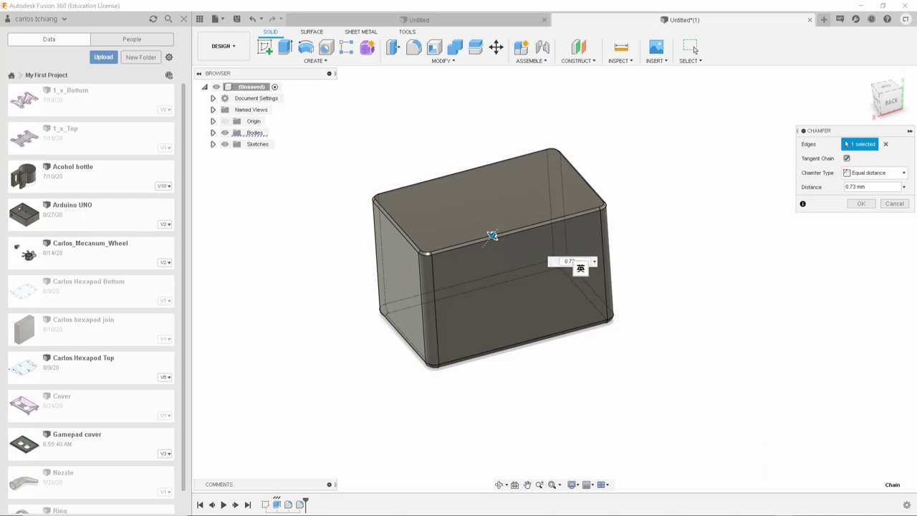
text(0.)
text(2)
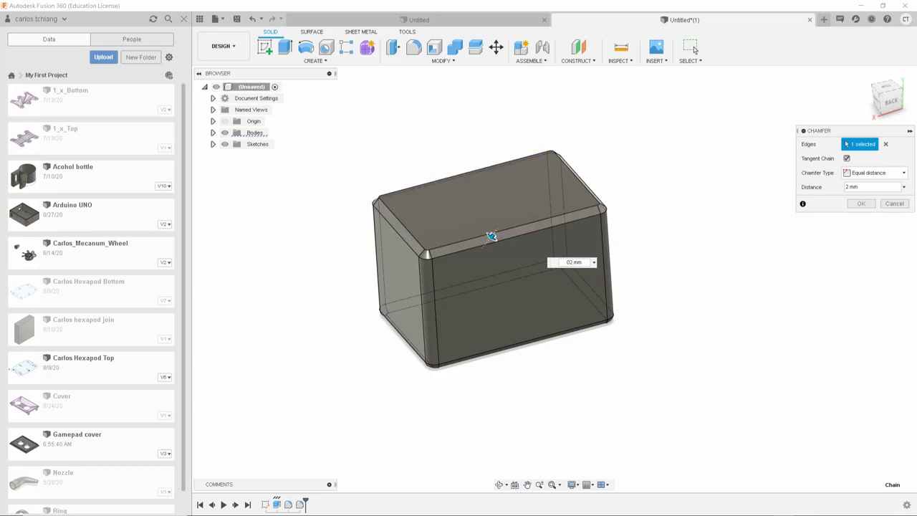
key(Return)
shift+middle_drag(493, 235, 571, 364)
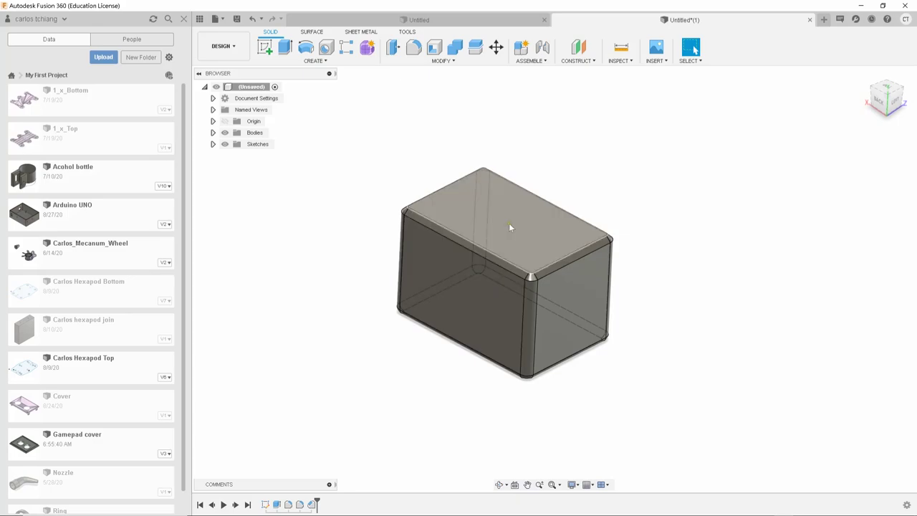
- Shell the box with its top face removed, using an inside thickness of 1 mm
click(510, 228)
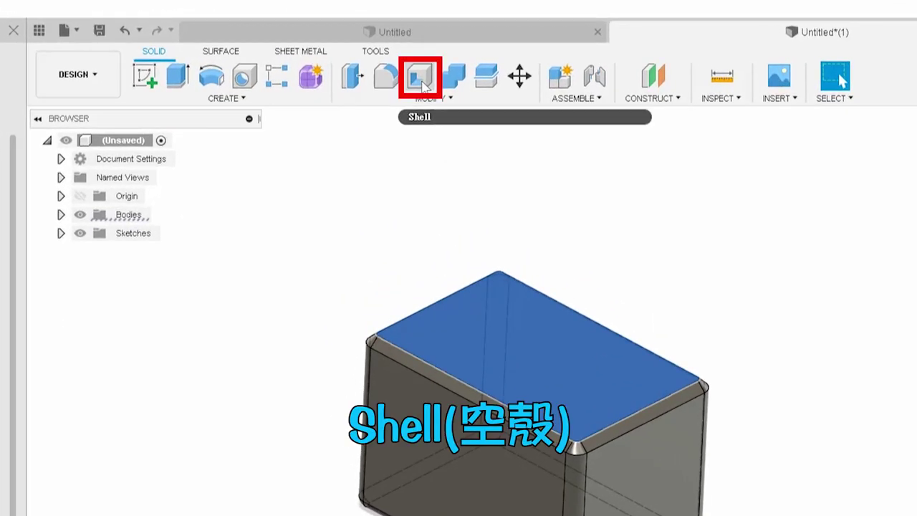
click(420, 81)
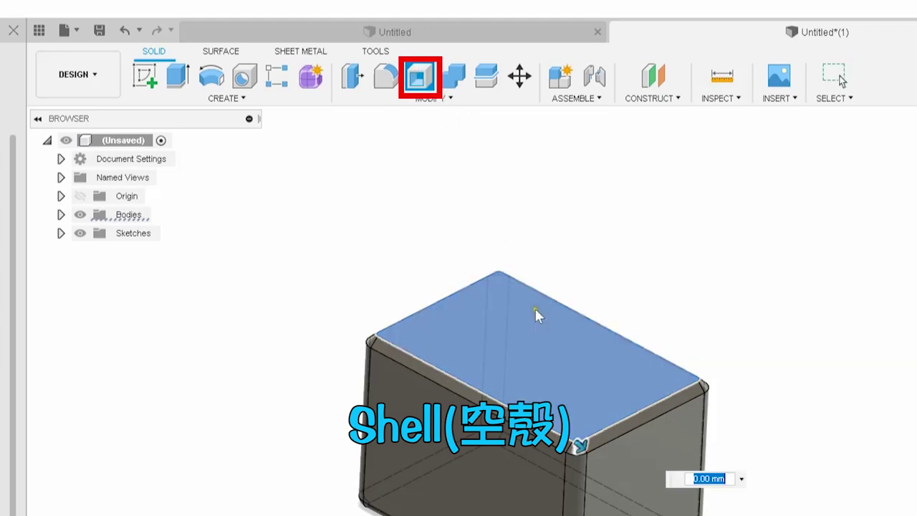
click(546, 341)
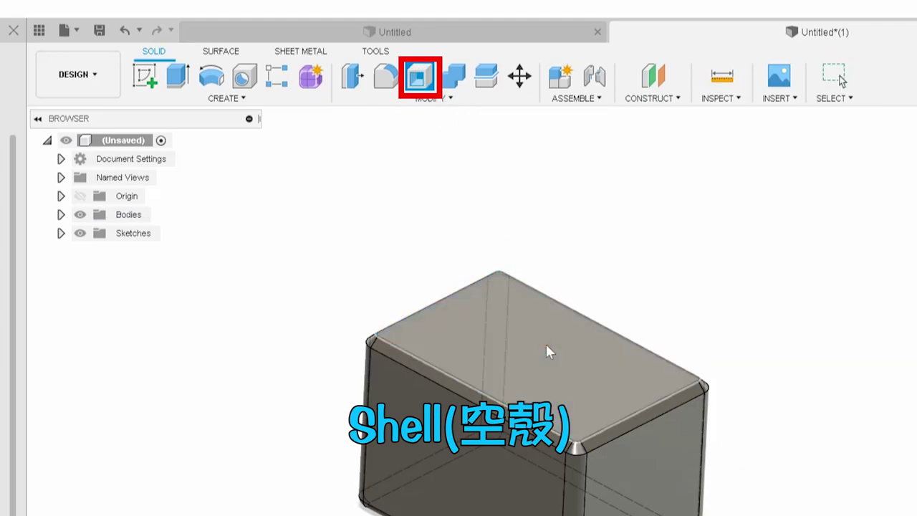
click(545, 342)
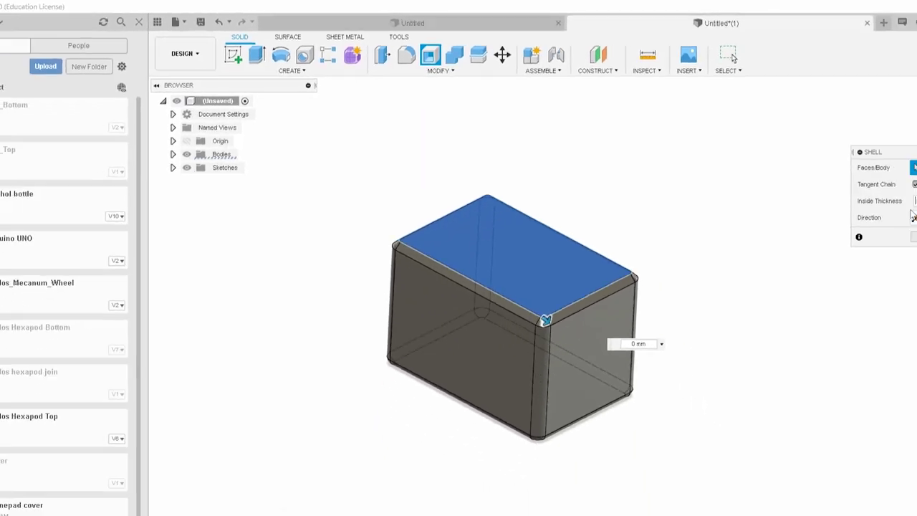
text(1)
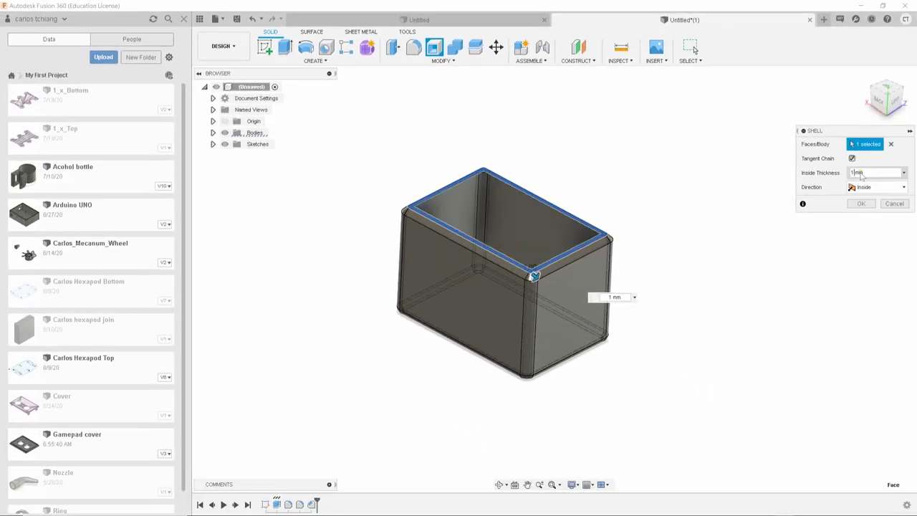
shift+middle_drag(785, 252, 630, 308)
key(Return)
- Orbit and pan around the shelled box to examine its hollow interior and walls from several angles
click(502, 485)
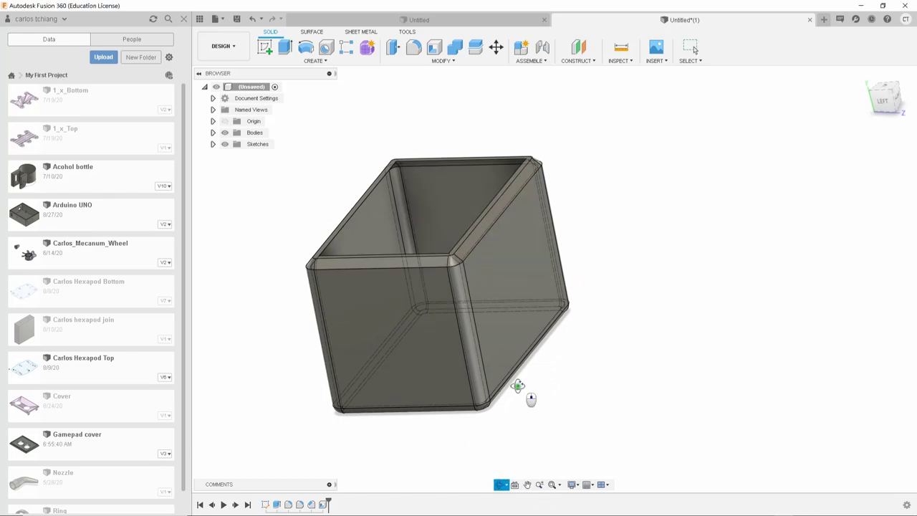
drag(517, 385, 577, 370)
key(Escape)
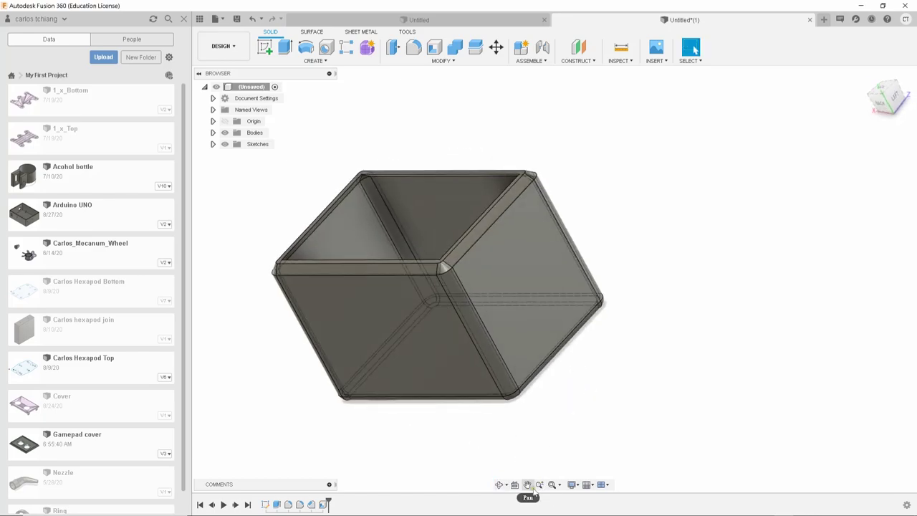
click(530, 486)
drag(413, 343, 479, 322)
shift+middle_drag(481, 338, 405, 290)
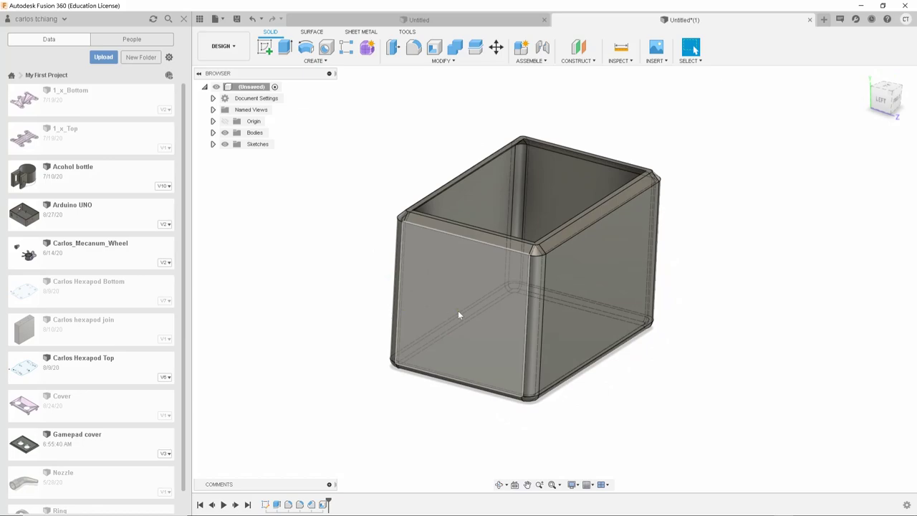
- Start a sketch on the box's left end face and draw a 20 mm diameter circle in its upper middle
click(462, 302)
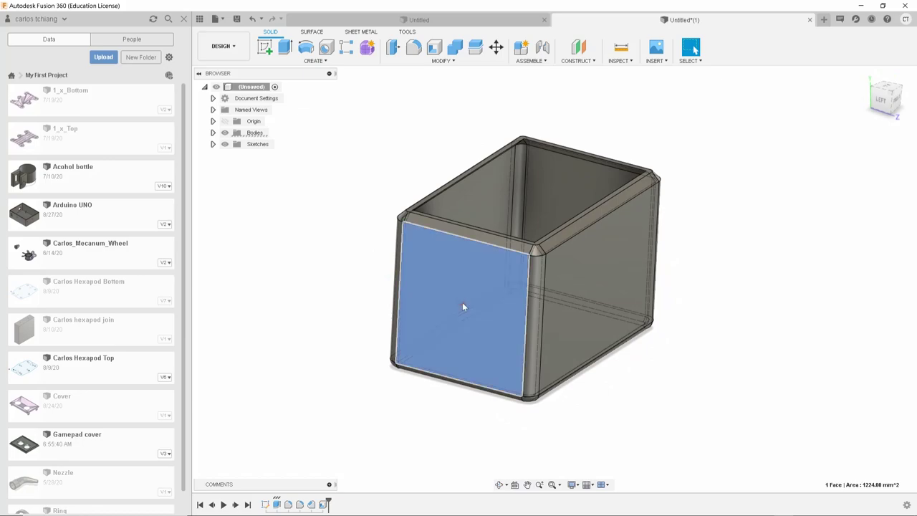
click(270, 49)
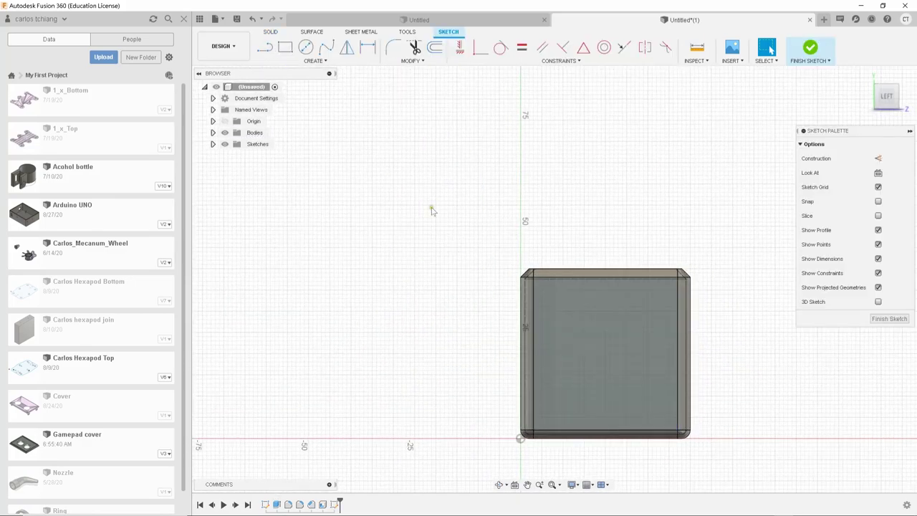
click(306, 47)
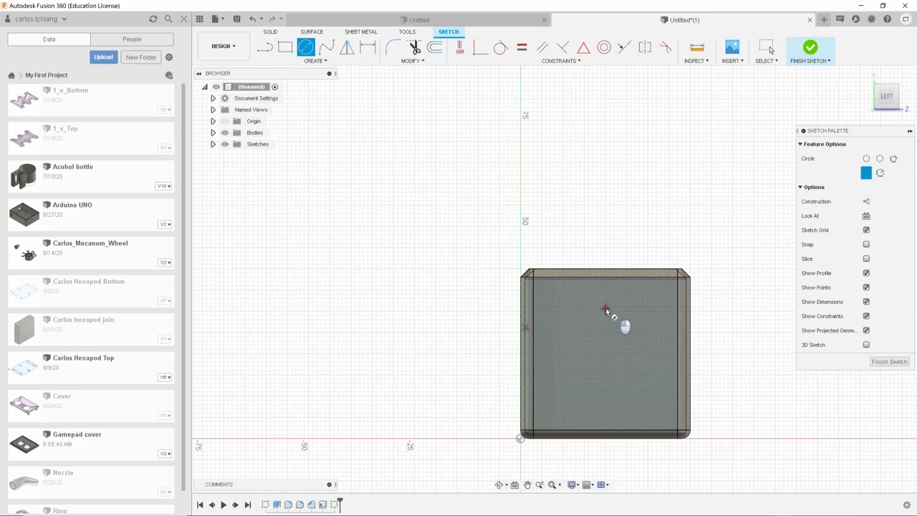
click(606, 310)
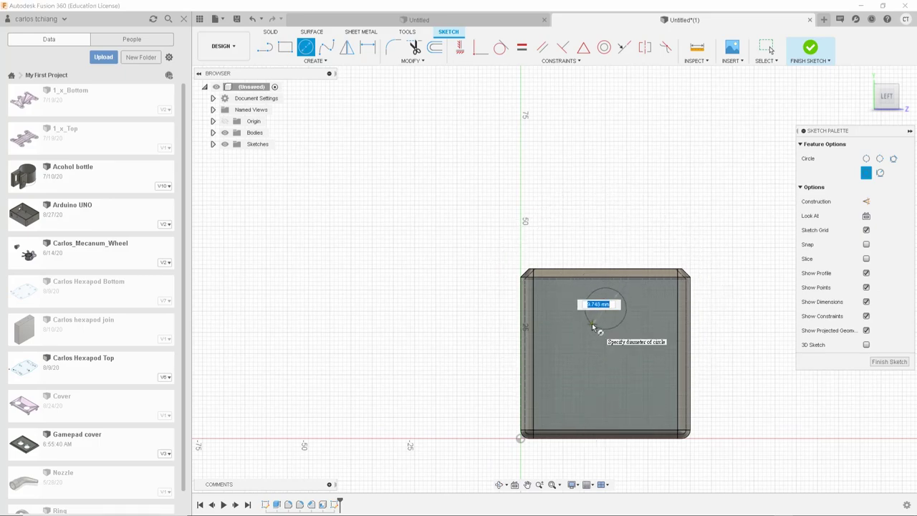
key(Tab)
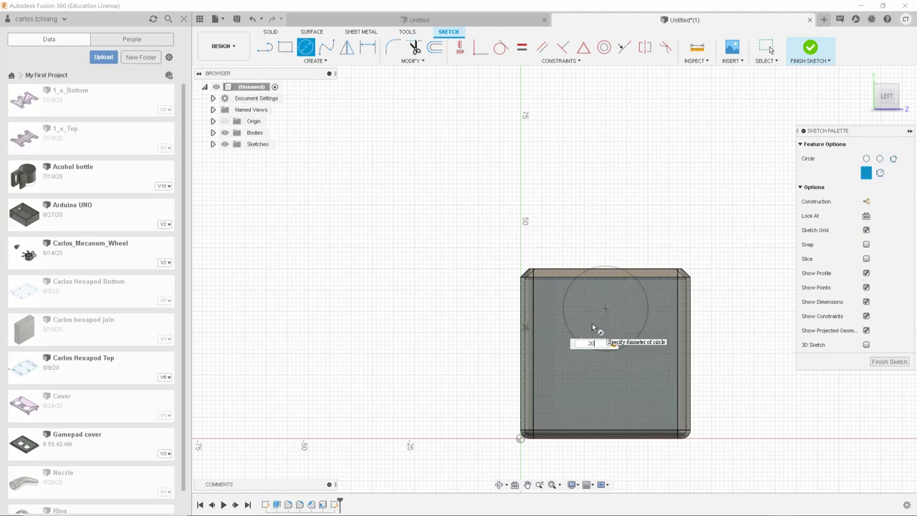
key(Return)
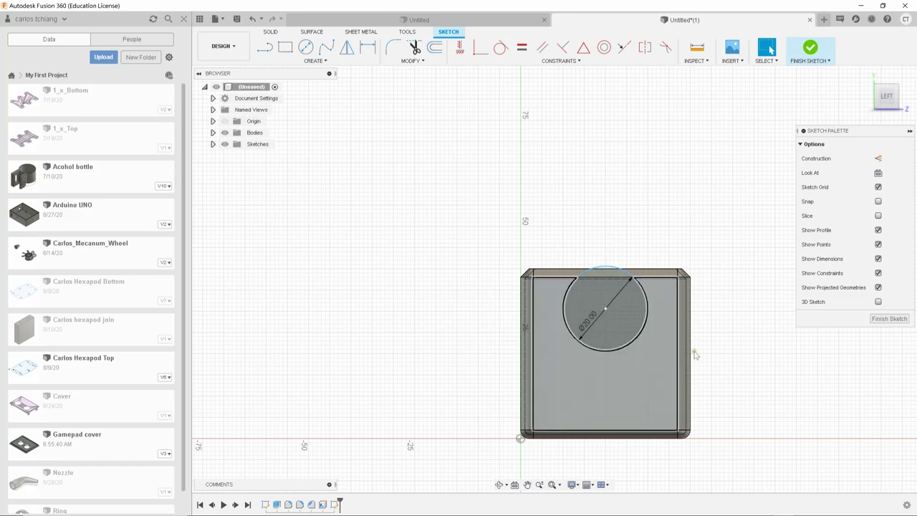
- Dimension the circle's centre 20 mm from the box's vertical side edge and 20 mm from its top edge
click(577, 294)
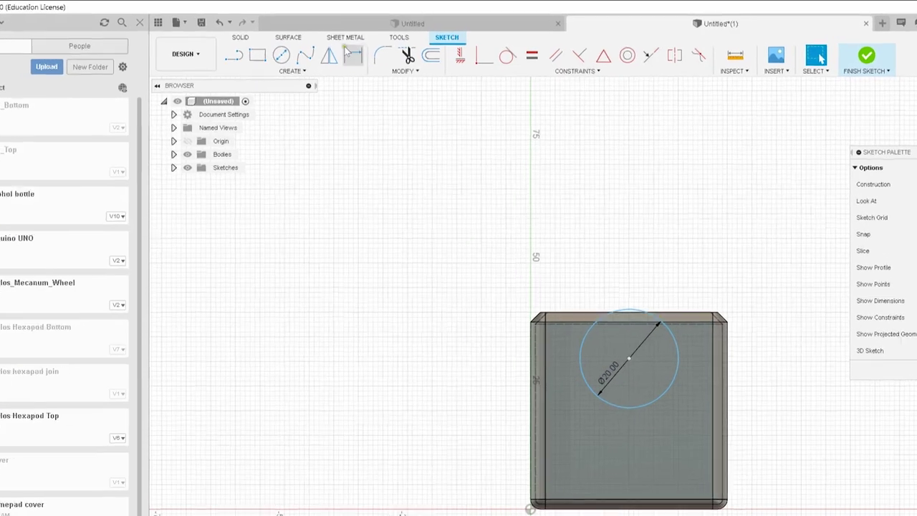
click(326, 65)
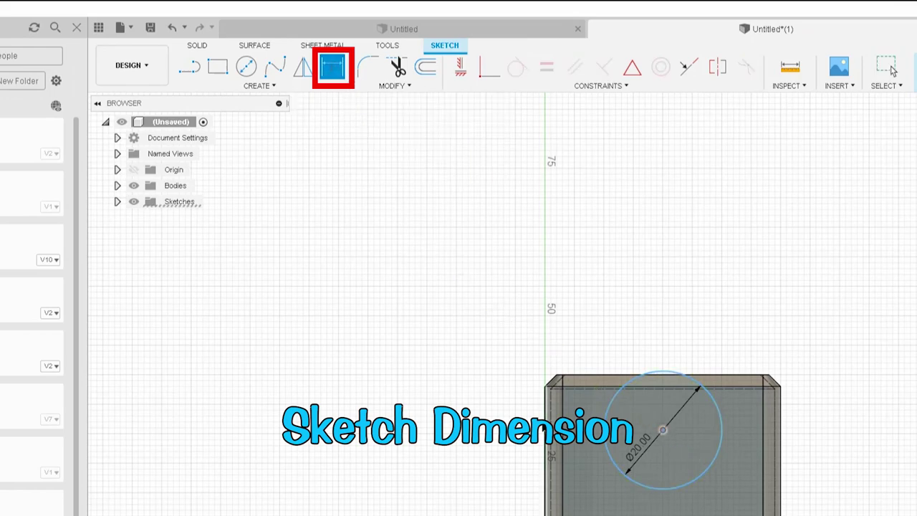
click(663, 430)
click(546, 419)
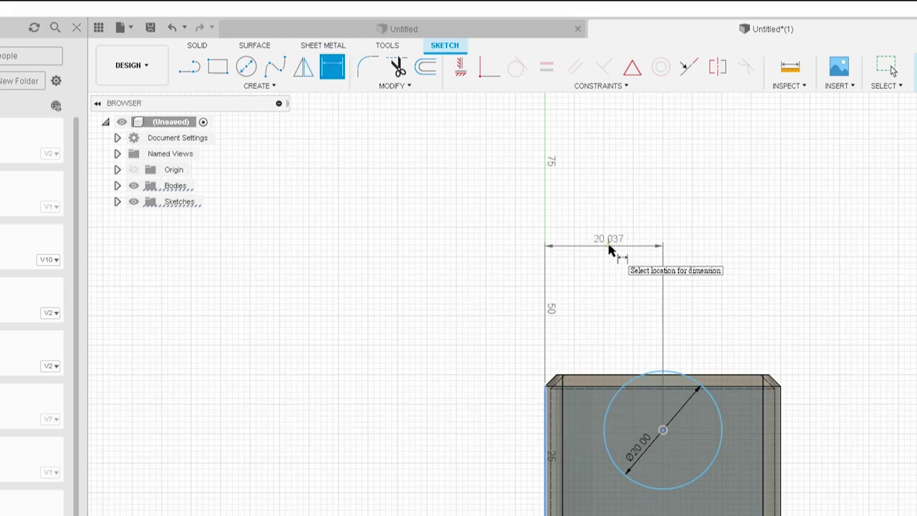
click(608, 291)
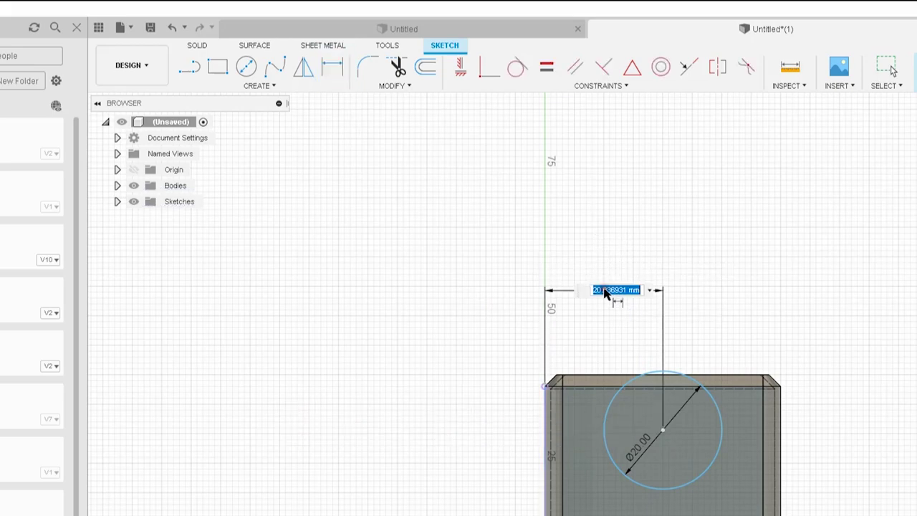
text(20)
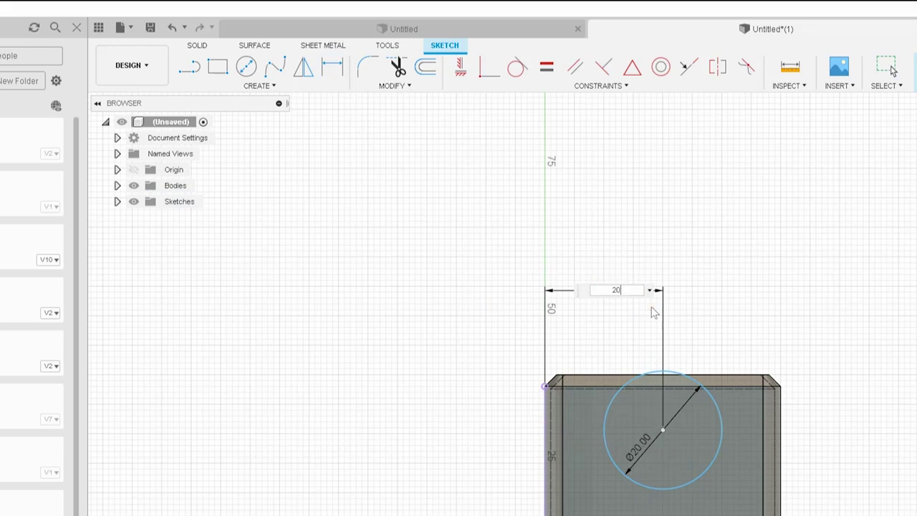
key(Return)
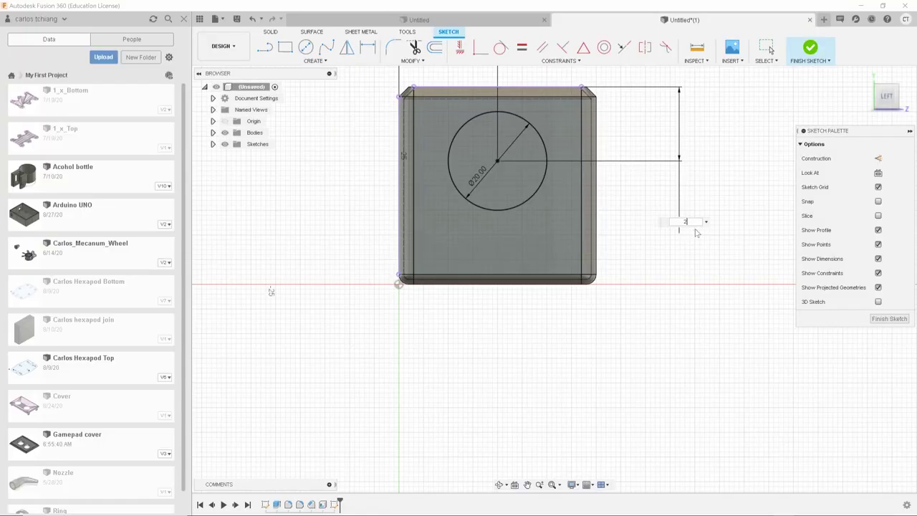
key(Return)
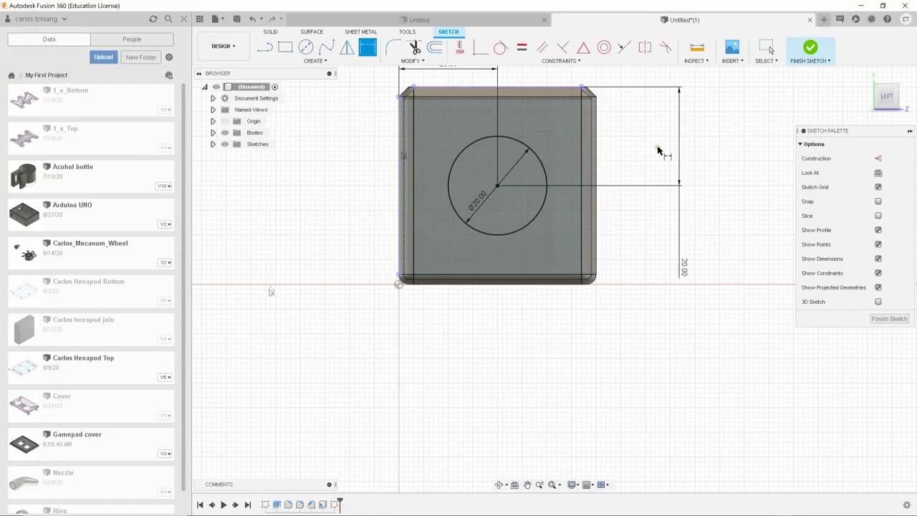
- Add a driven dimension between the box's outer side edge and the adjacent vertical fillet edge, and finish the sketch
scroll(653, 135, down, 1)
scroll(652, 135, down, 1)
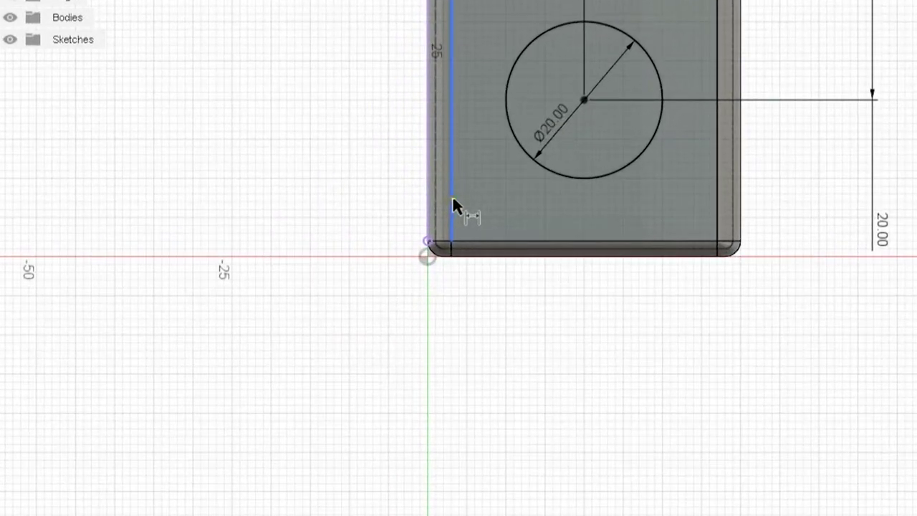
click(443, 198)
click(429, 195)
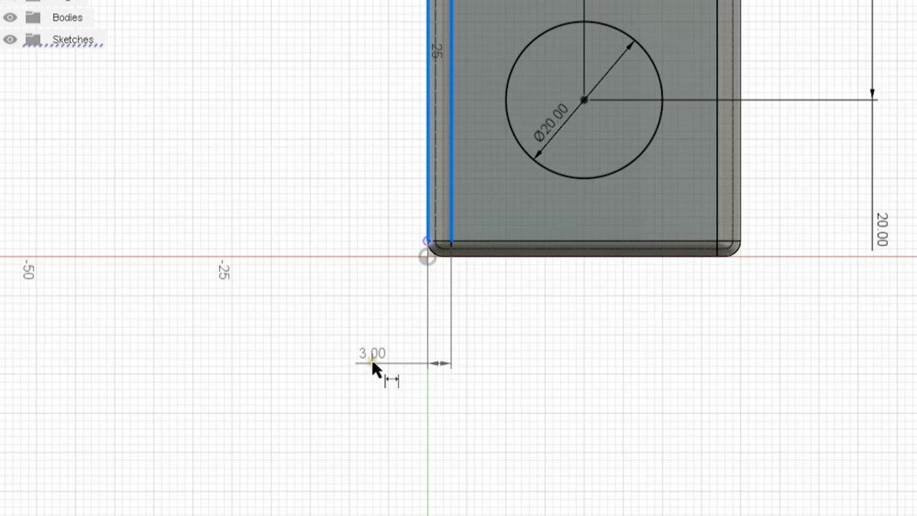
click(372, 350)
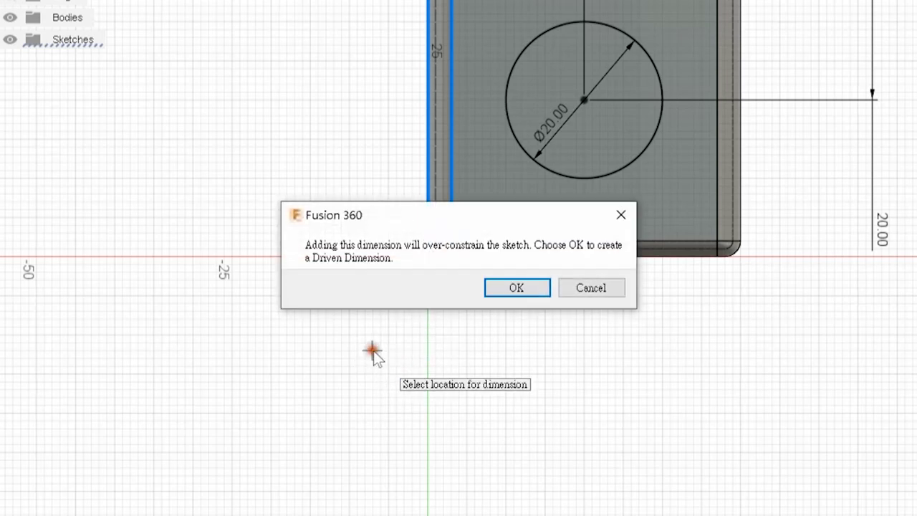
click(518, 288)
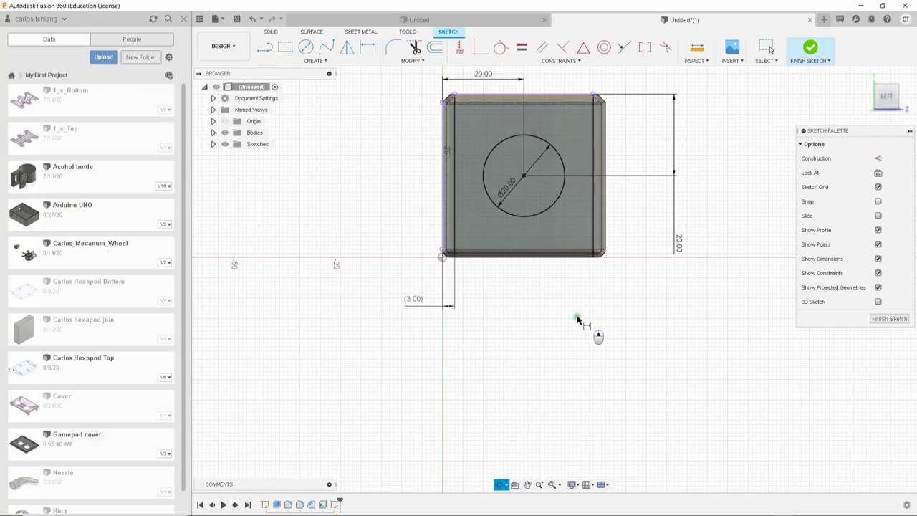
shift+middle_drag(684, 380, 676, 375)
mouse_move(573, 318)
shift+middle_down()
mouse_move(557, 288)
mouse_move(560, 301)
shift+middle_up()
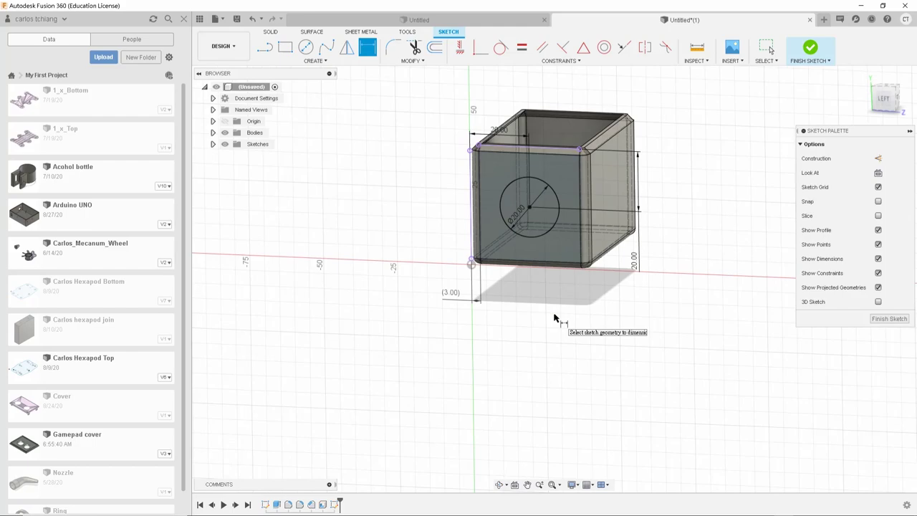
click(811, 60)
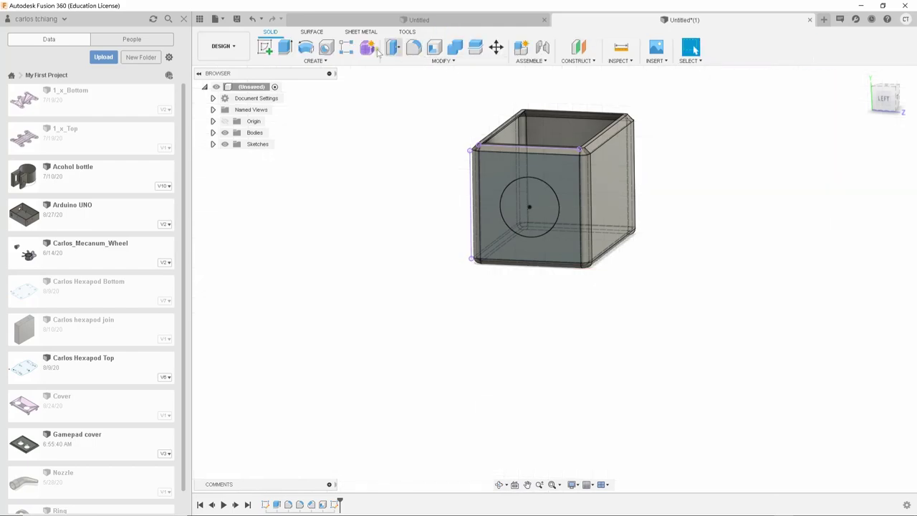
- Extrude the circle profile as a cut through the whole box, with the extent set to All
click(284, 47)
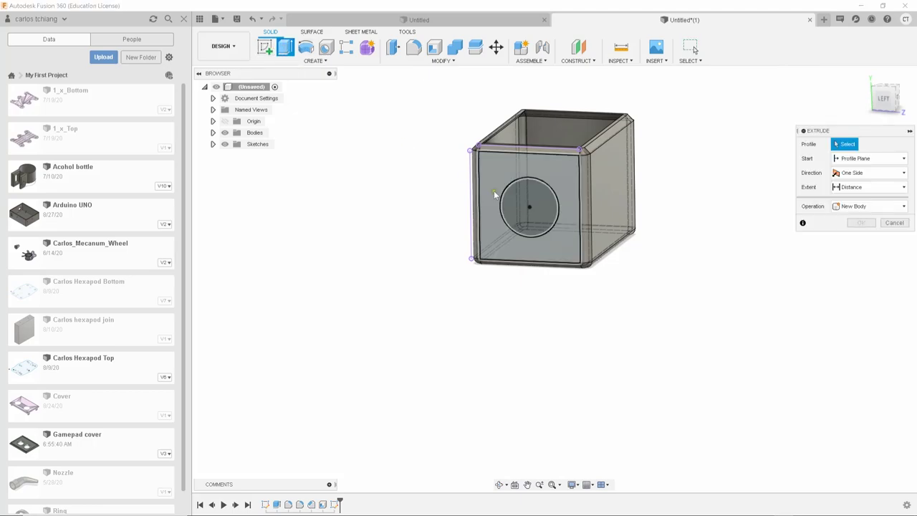
click(529, 206)
shift+middle_drag(733, 213, 704, 224)
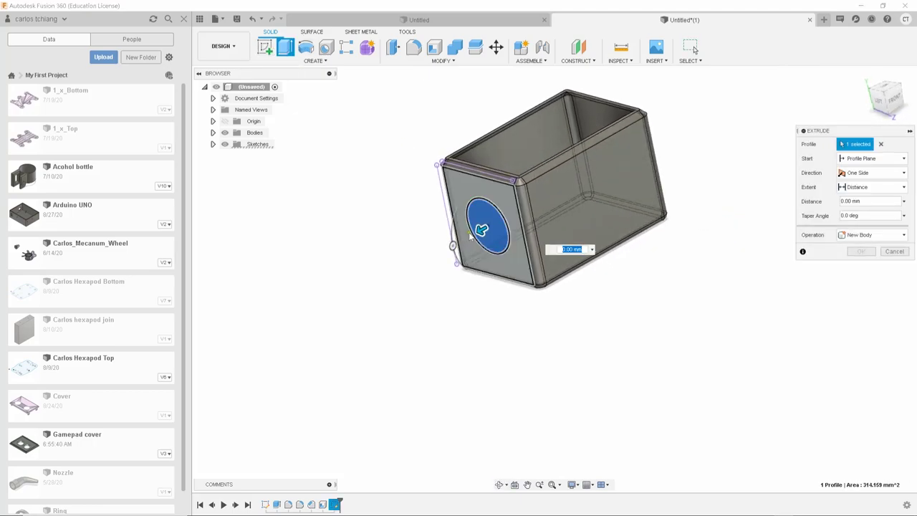
drag(485, 247, 415, 265)
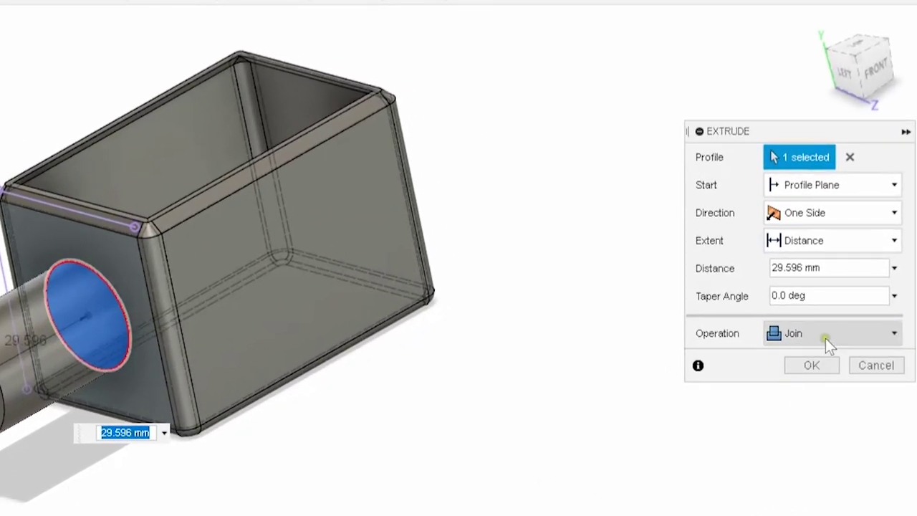
click(828, 340)
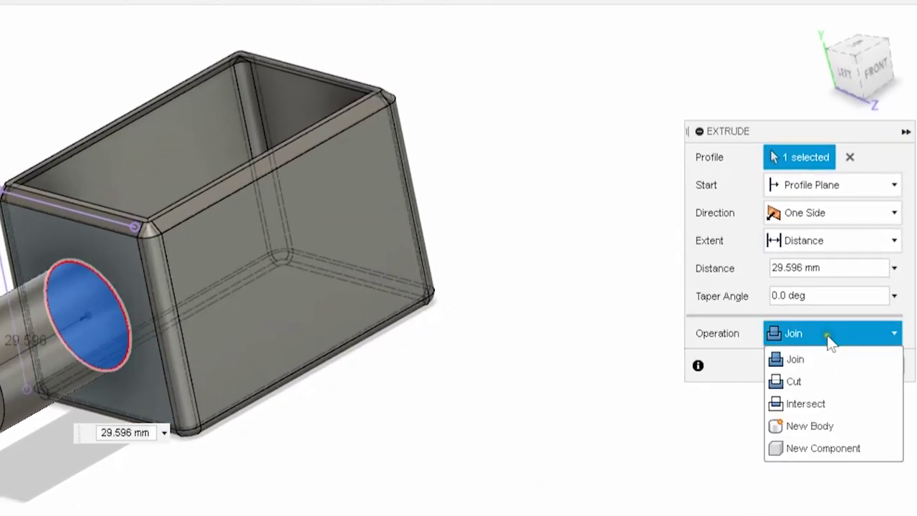
click(807, 379)
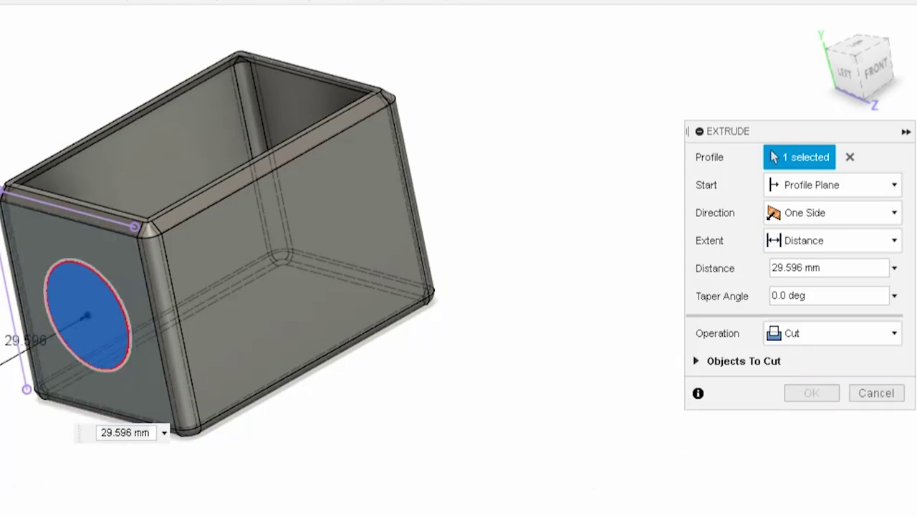
drag(4, 365, 123, 320)
drag(139, 287, 155, 260)
click(832, 240)
click(853, 218)
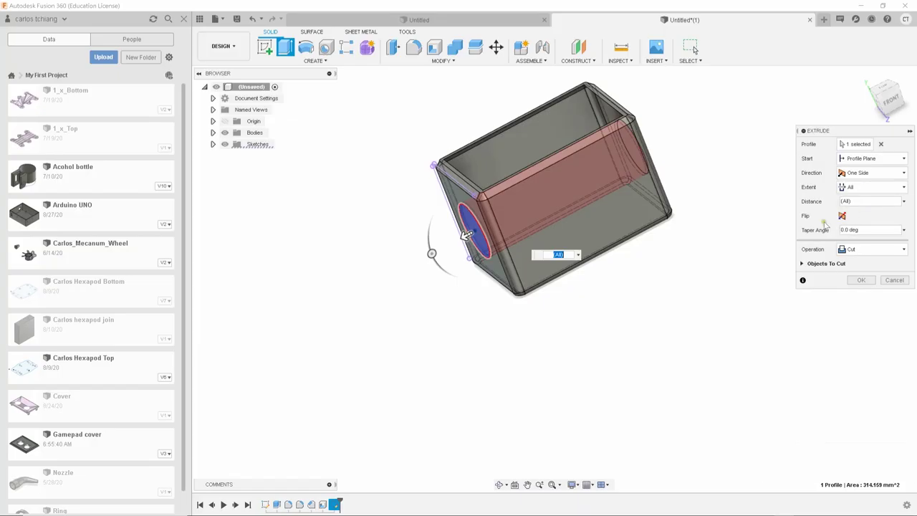
click(861, 279)
- Save the design as Demo in My First Project
shift+middle_drag(704, 242, 645, 231)
scroll(677, 179, up, 5)
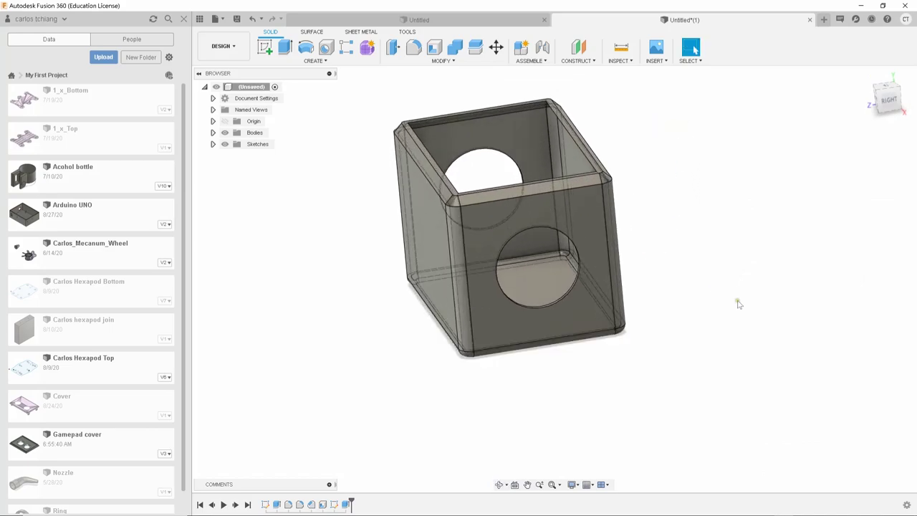
shift+middle_drag(742, 303, 531, 402)
click(221, 19)
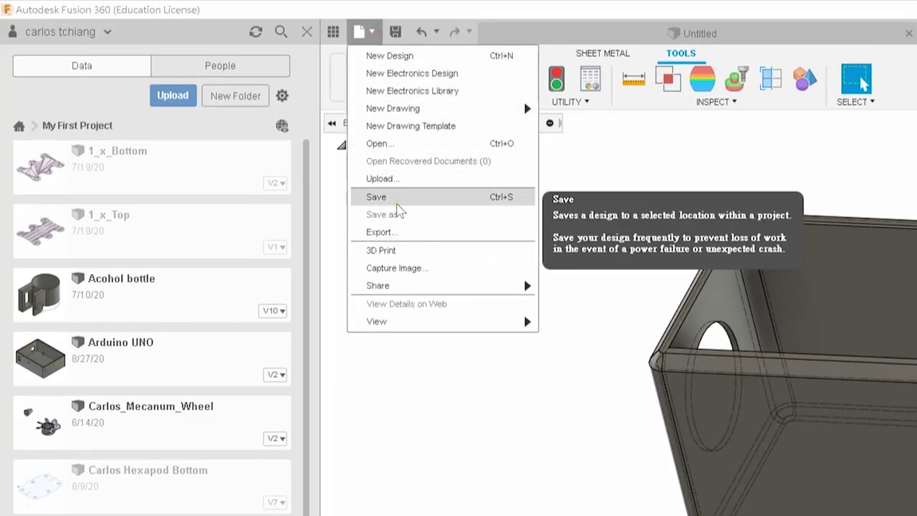
click(400, 199)
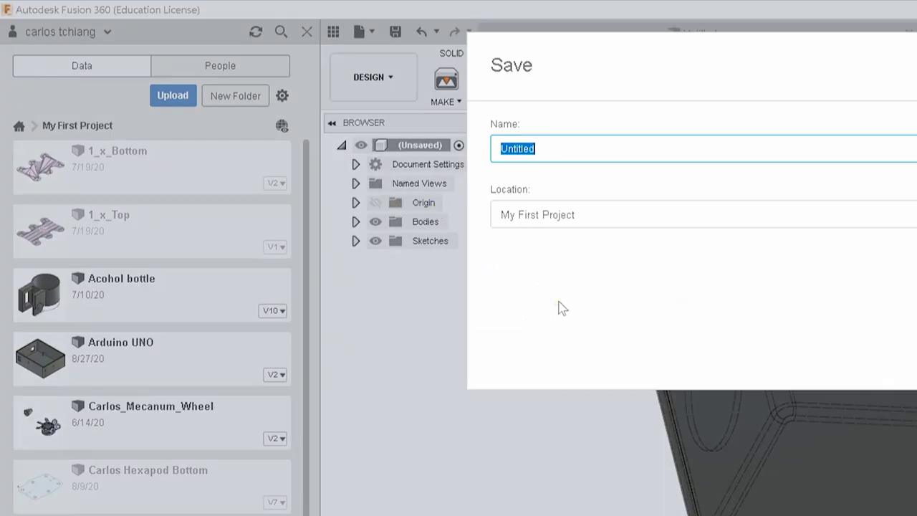
text(Demo)
key(Return)
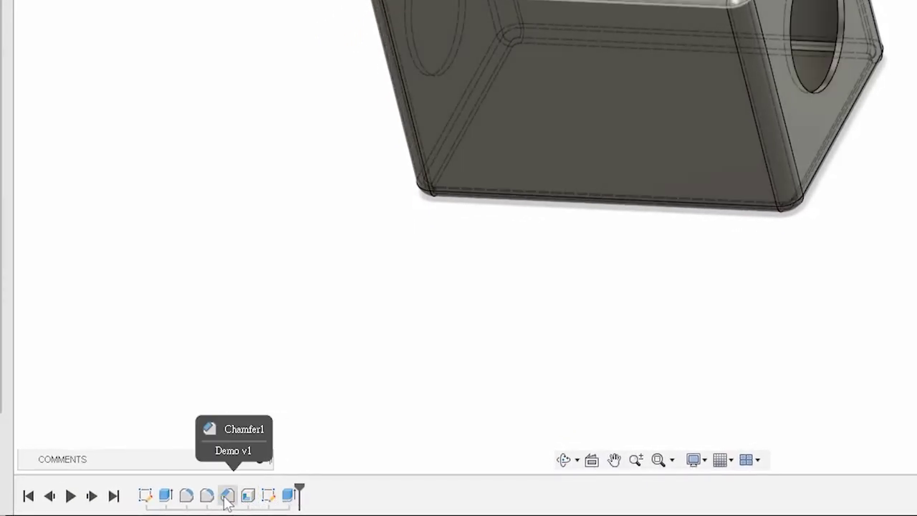
- Edit the chamfer feature on the box's top edges and make its distance slightly smaller
click(224, 498)
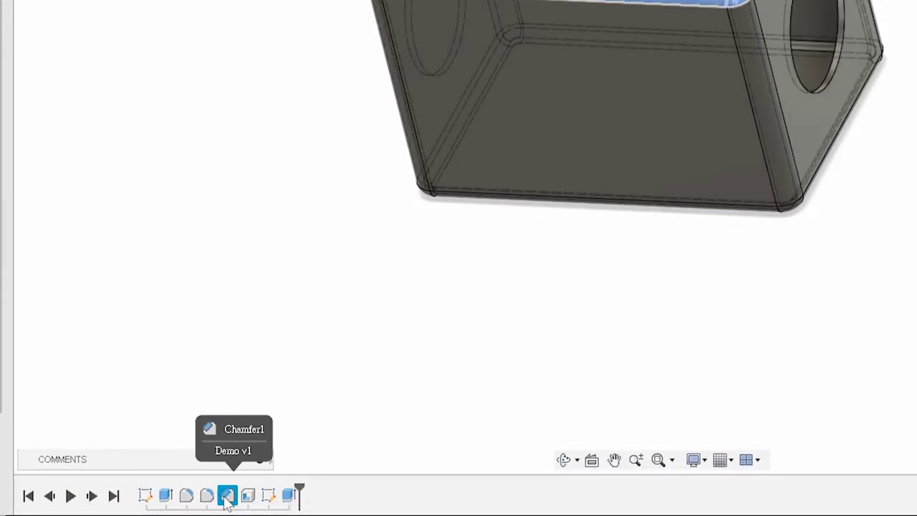
right_click(227, 500)
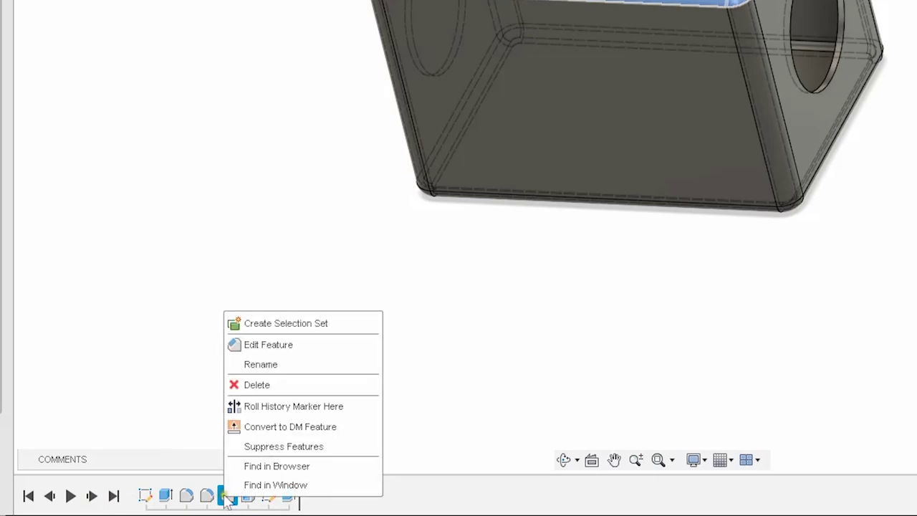
click(266, 346)
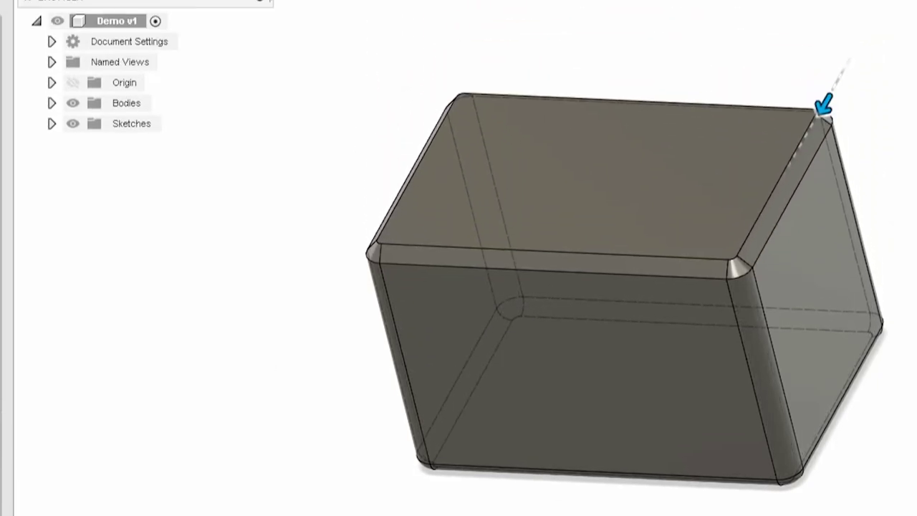
drag(824, 105, 827, 100)
key(Return)
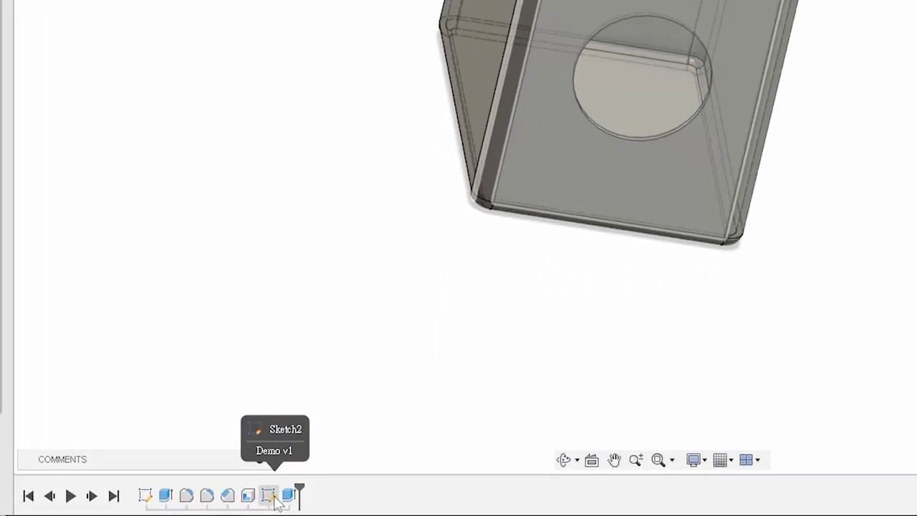
- Edit the sketch of the through hole, set the circle's diameter to 15 mm and finish the sketch
click(269, 496)
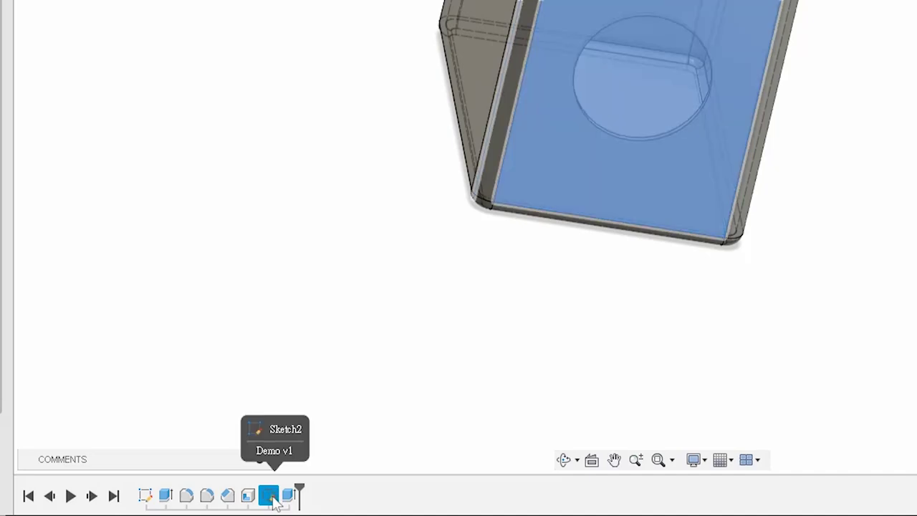
right_click(273, 497)
click(317, 324)
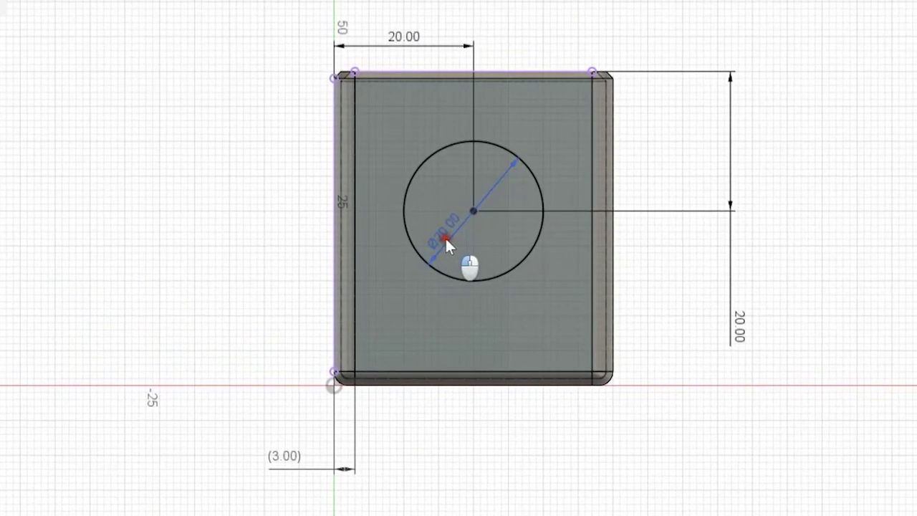
double_click(601, 81)
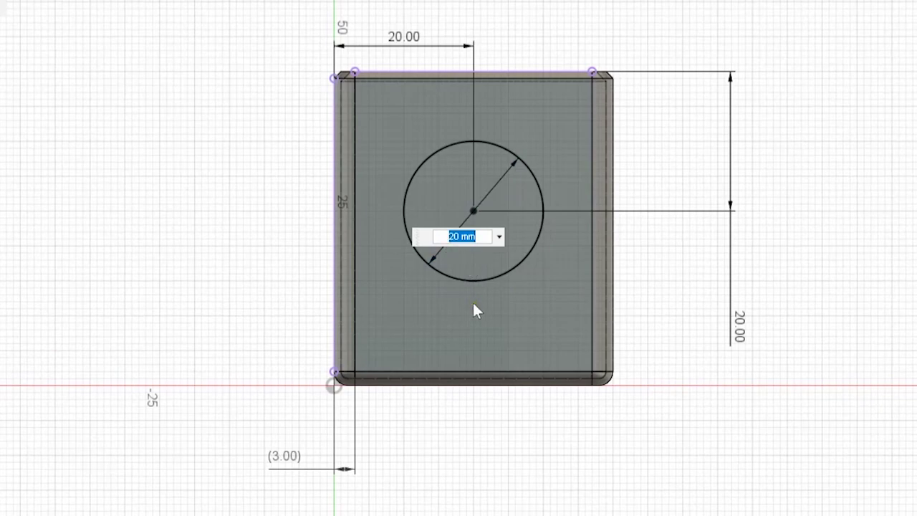
text(15)
key(Return)
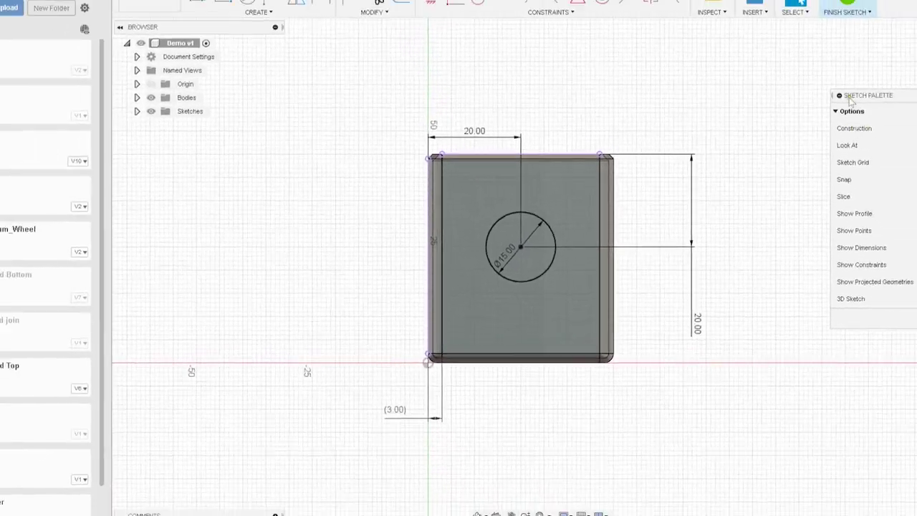
click(812, 51)
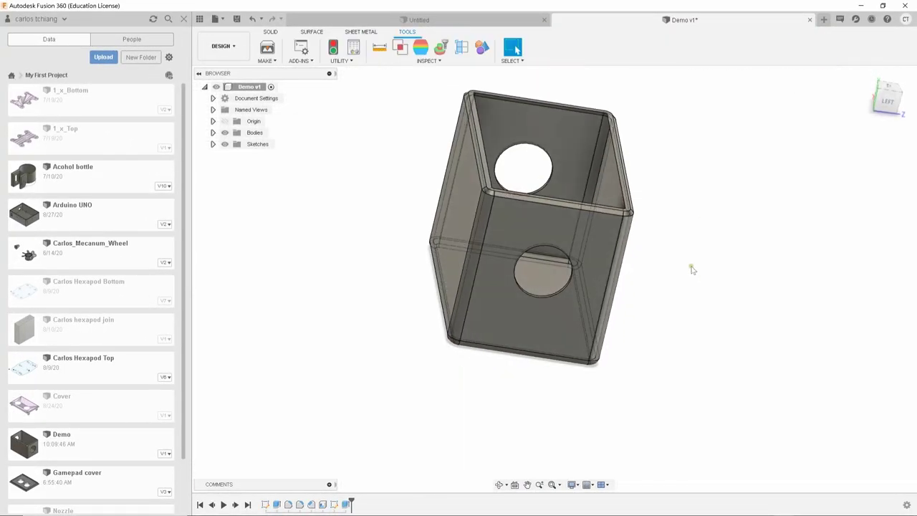
- Save a new version of the design with the version description "User Saved"
shift+middle_drag(702, 267, 650, 273)
shift+middle_drag(743, 275, 670, 298)
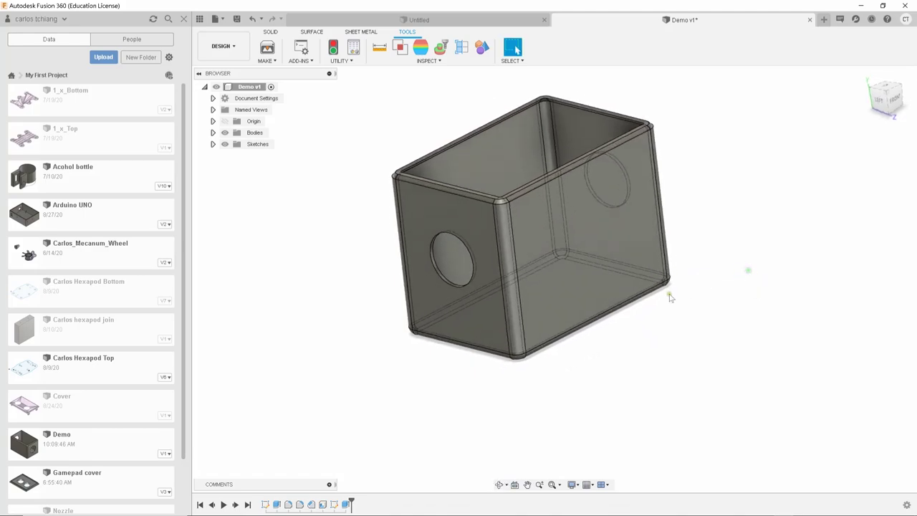
click(236, 18)
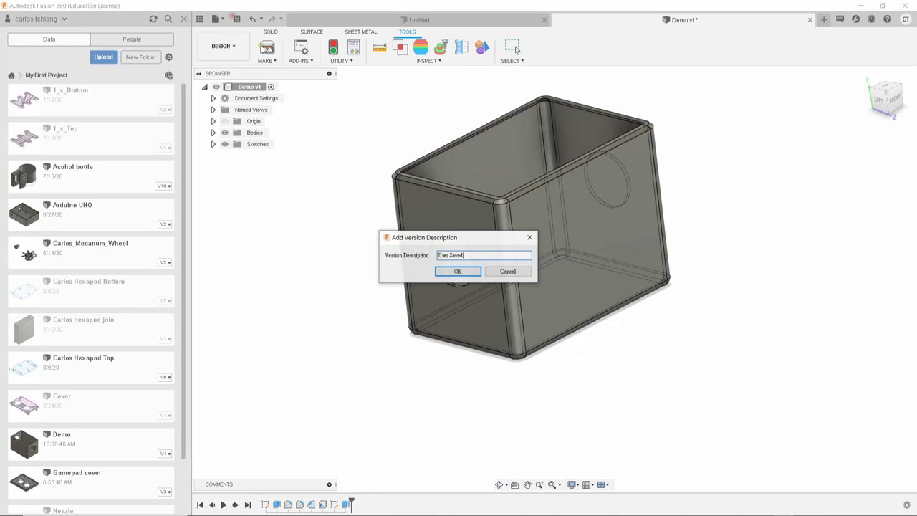
click(459, 272)
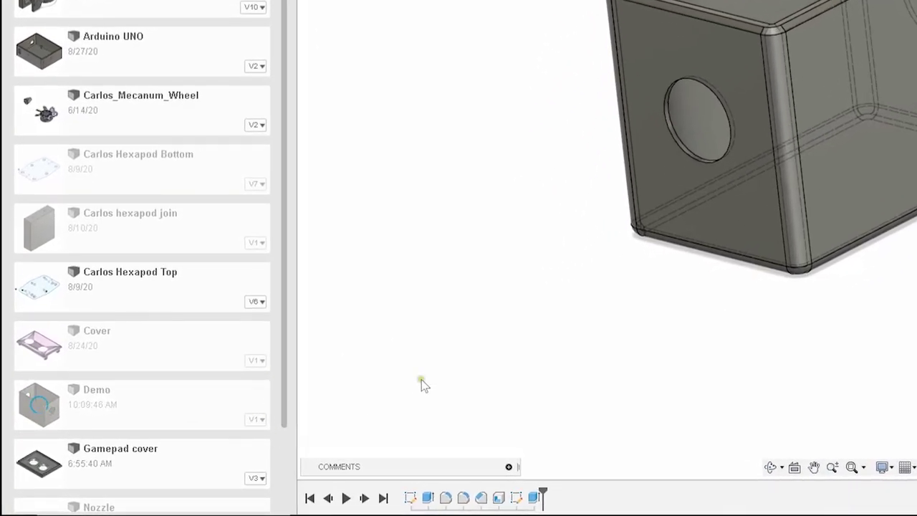
- Show the Demo design's version history, open version 1 to view it and go back to version 2
click(257, 422)
scroll(222, 362, down, 4)
scroll(221, 359, down, 1)
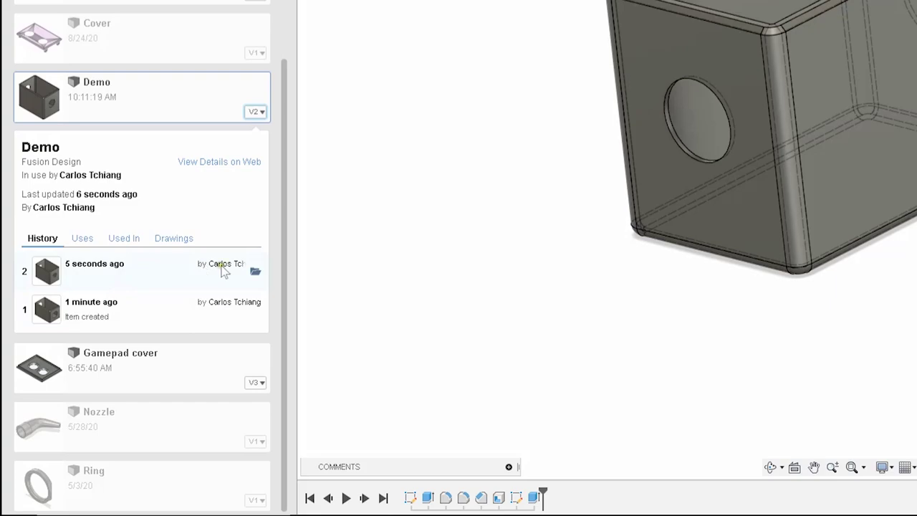
click(234, 311)
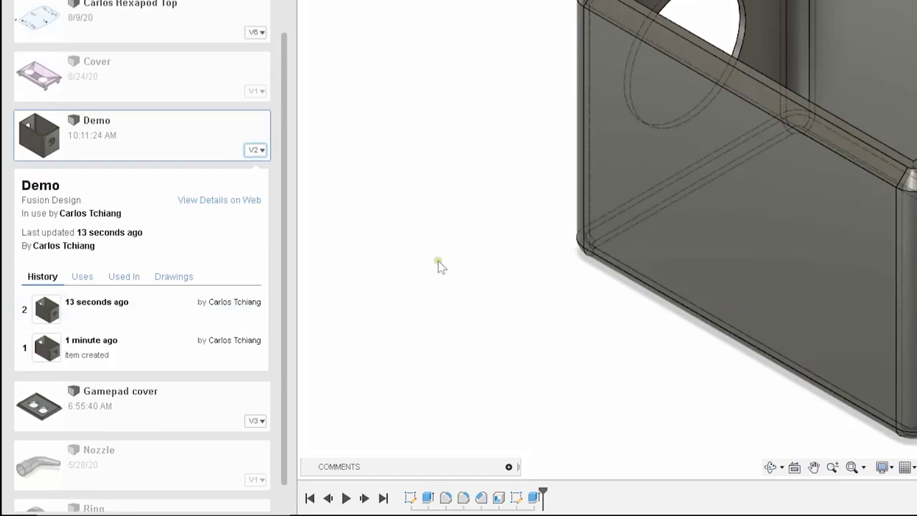
click(255, 308)
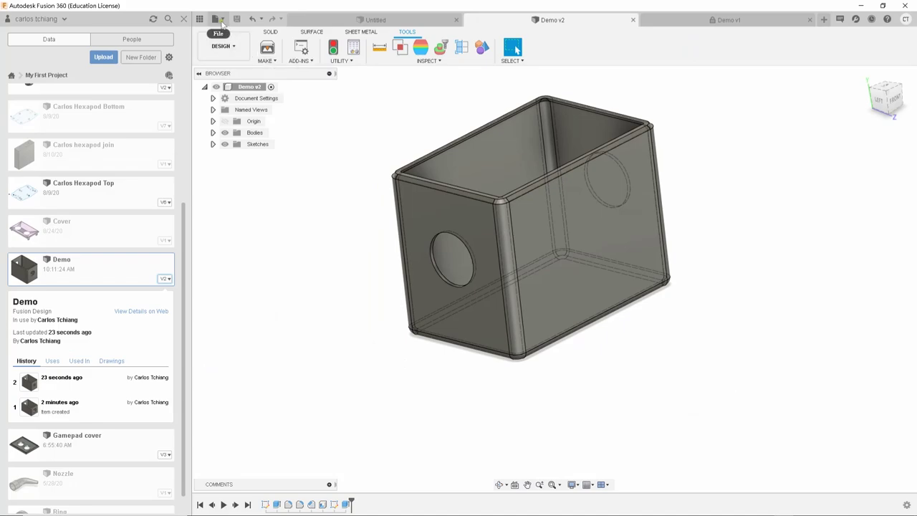
- Export the design as an STL file named Demo v2
click(223, 19)
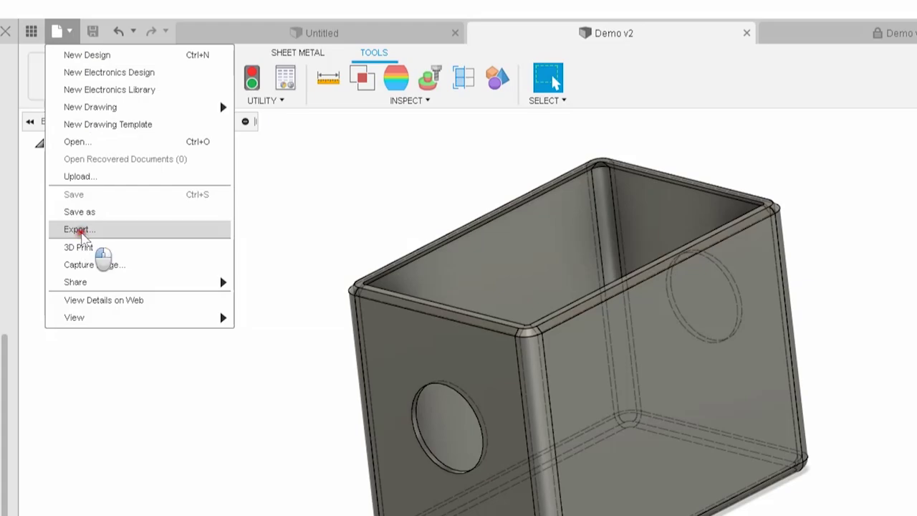
click(84, 237)
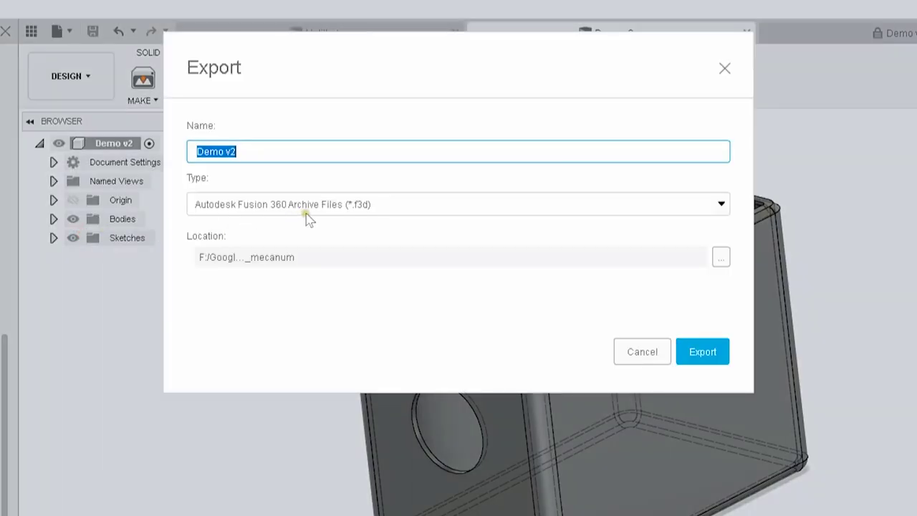
click(417, 210)
scroll(366, 329, down, 1)
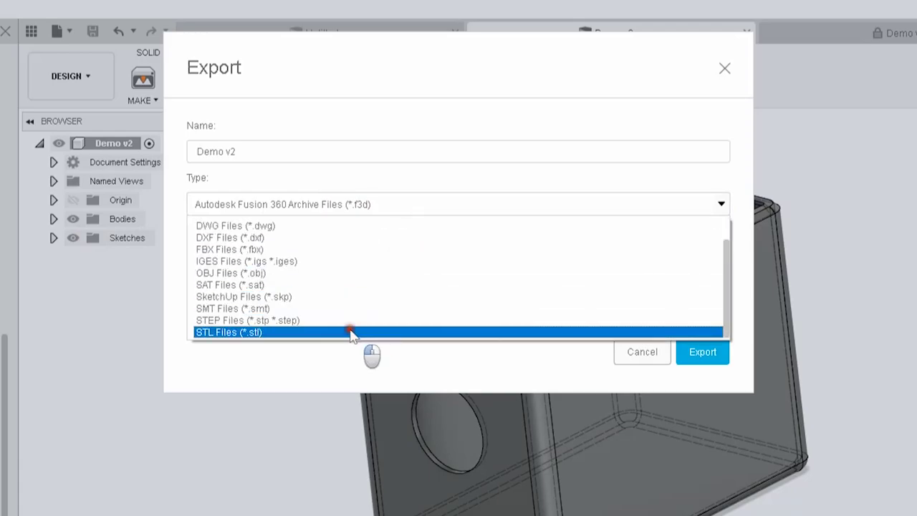
click(352, 330)
click(311, 151)
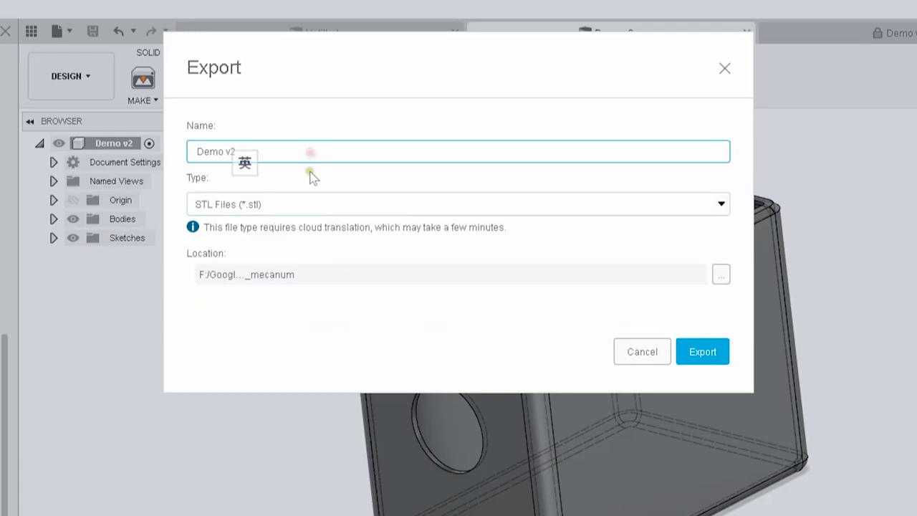
click(701, 351)
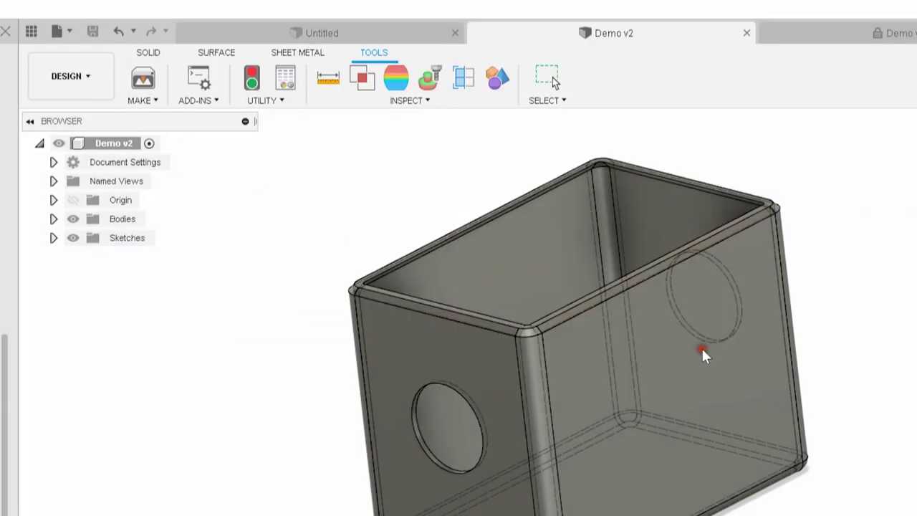